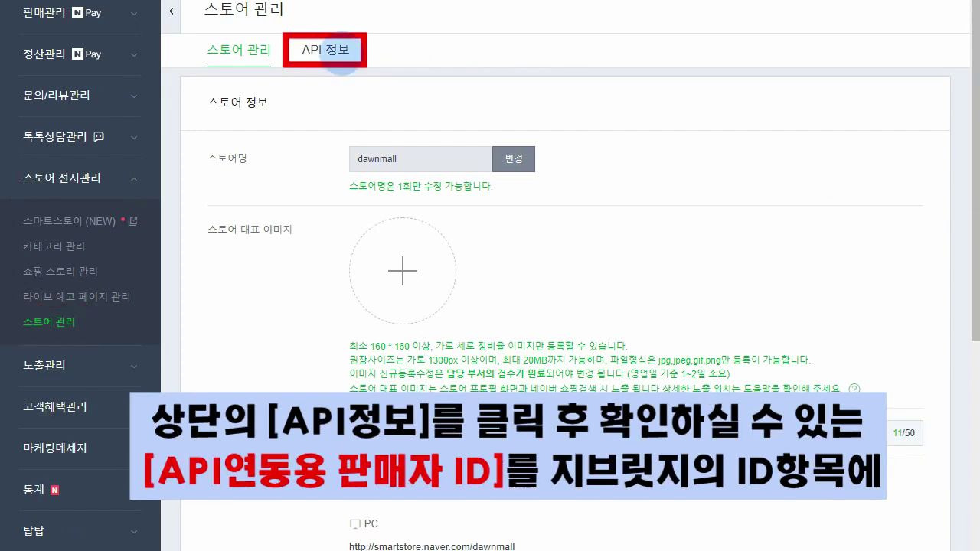
View the store's API 정보 for the seller ID, and the 스토어 URL in 스토어 관리
{"action": "left_click", "coordinate": [341, 49]}
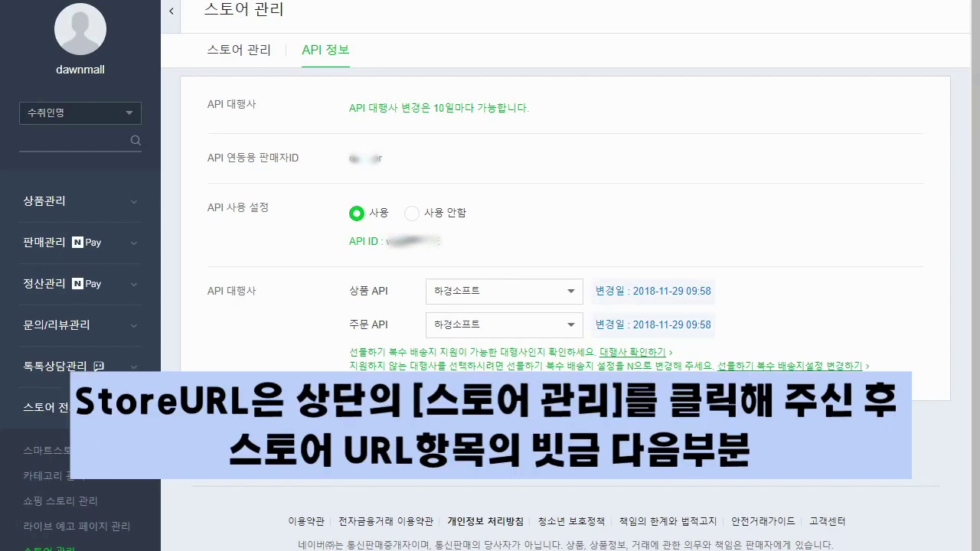
{"action": "left_click", "coordinate": [232, 50]}
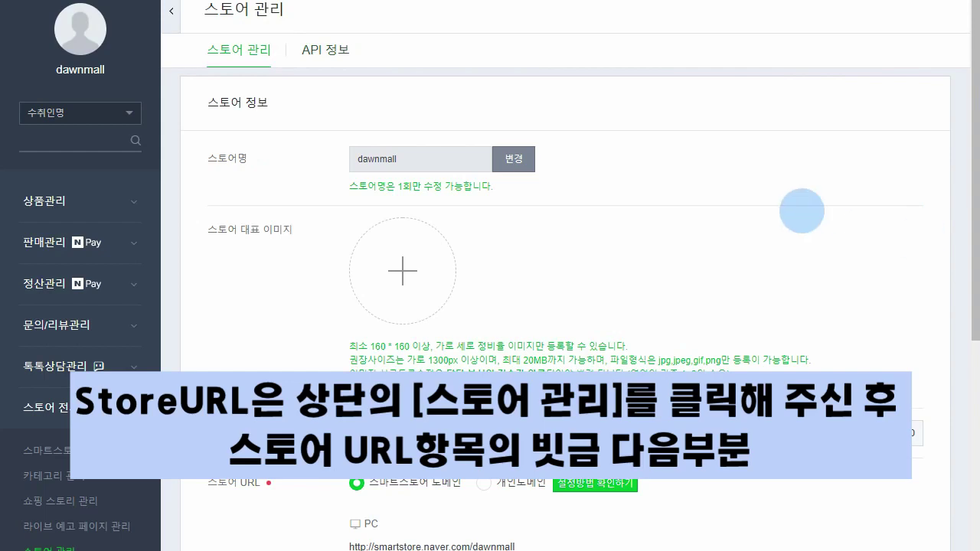
{"action": "scroll", "coordinate": [802, 211], "scroll_direction": "down", "scroll_amount": 4}
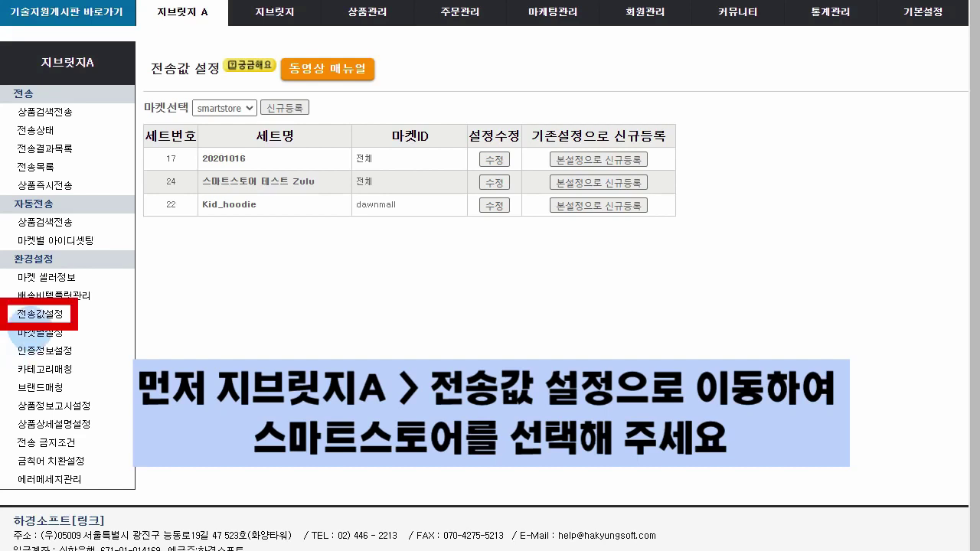
In 지브릿지A's 전송값 설정, start a new smartstore registration and name the set 필수
{"action": "left_click", "coordinate": [27, 319]}
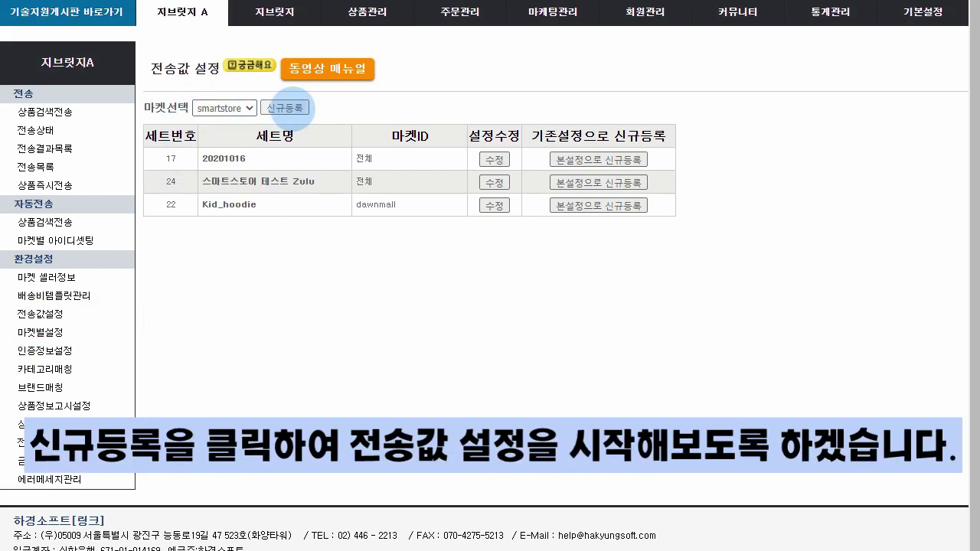
{"action": "left_click", "coordinate": [285, 108]}
{"action": "left_click", "coordinate": [337, 181]}
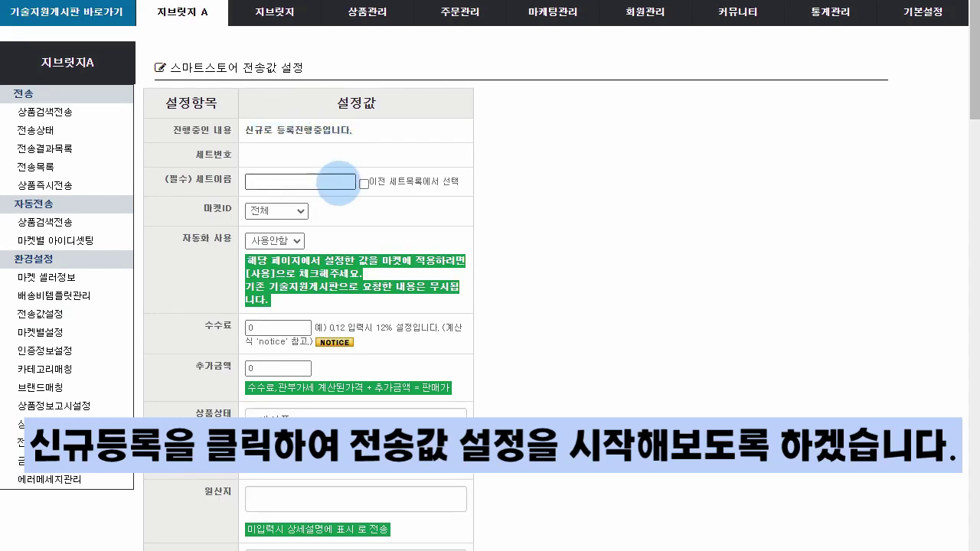
{"action": "type", "text": "필쇼"}
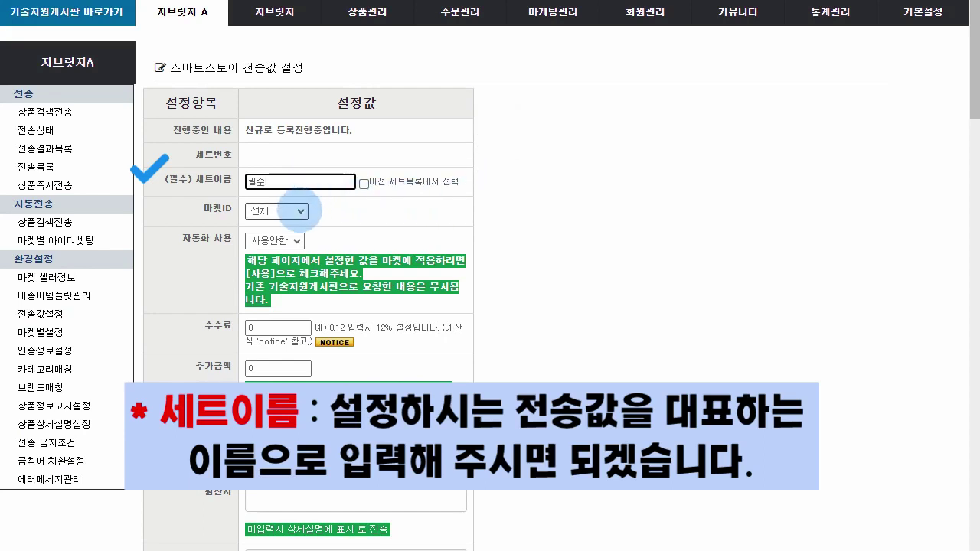
Set the 마켓ID to dawnmall and 자동화 사용 to 사용
{"action": "left_click", "coordinate": [299, 212]}
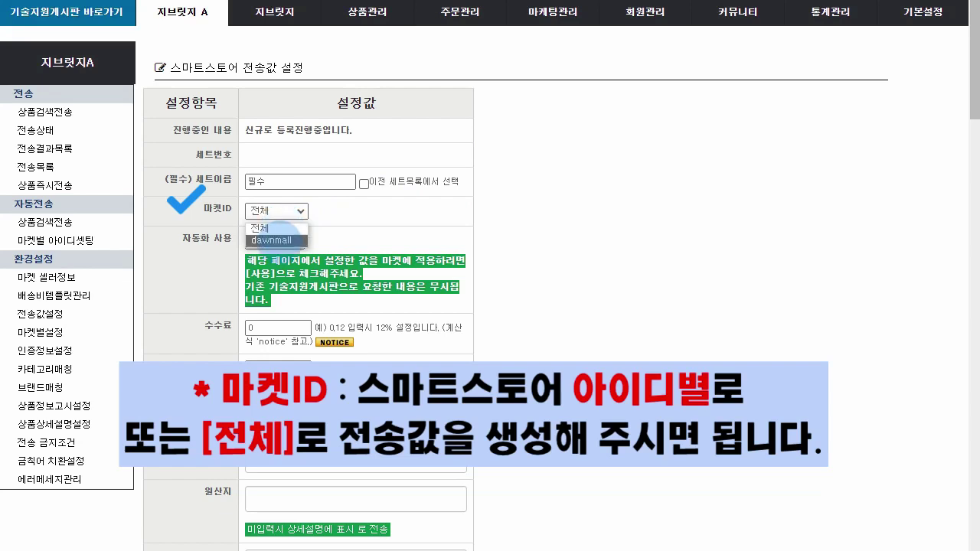
{"action": "left_click", "coordinate": [274, 240]}
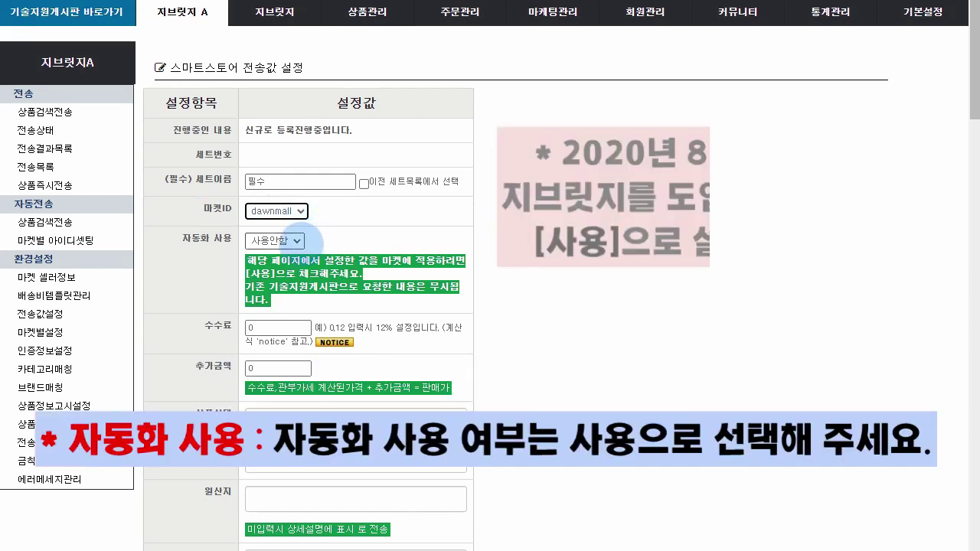
{"action": "left_click", "coordinate": [295, 240]}
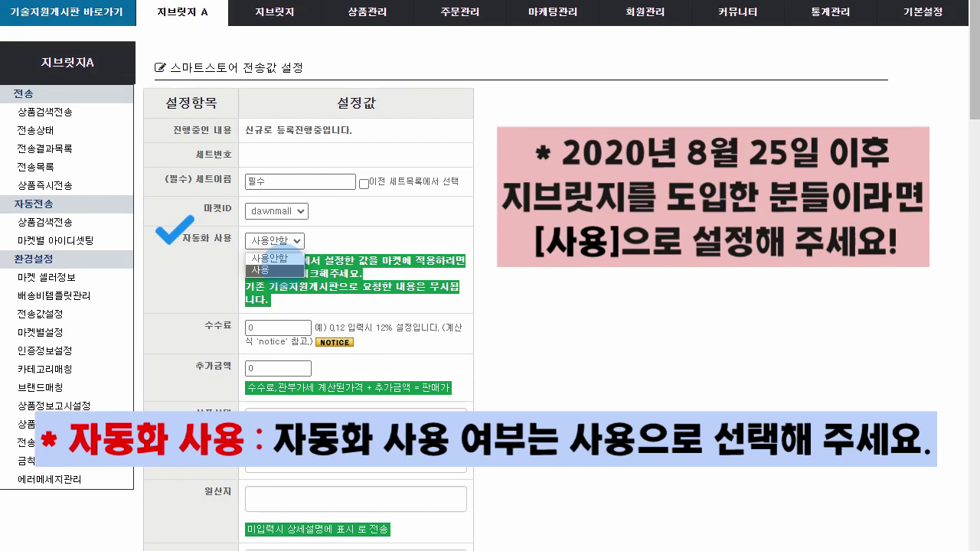
{"action": "left_click", "coordinate": [268, 269]}
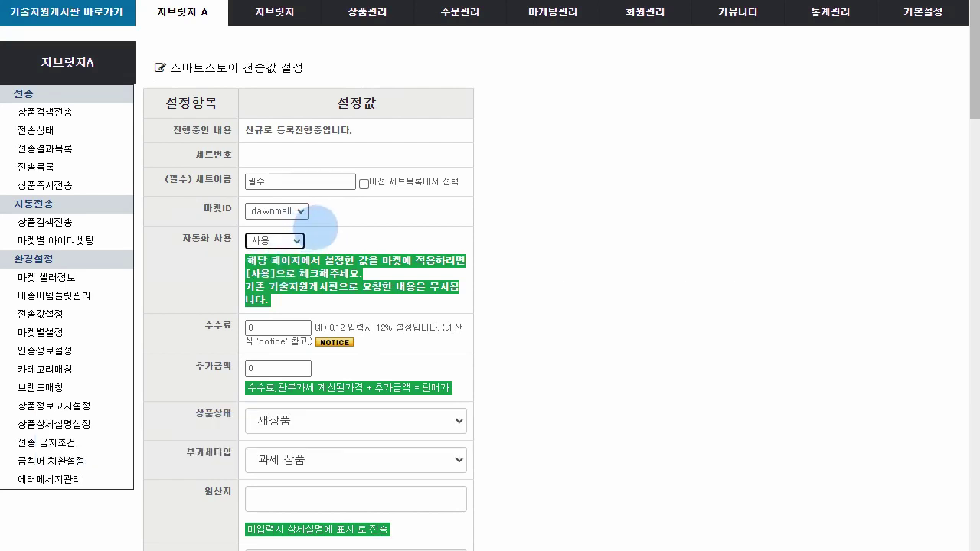
Set the 수수료 to 0.12 and the 추가금액 to 30000
{"action": "left_click", "coordinate": [279, 326]}
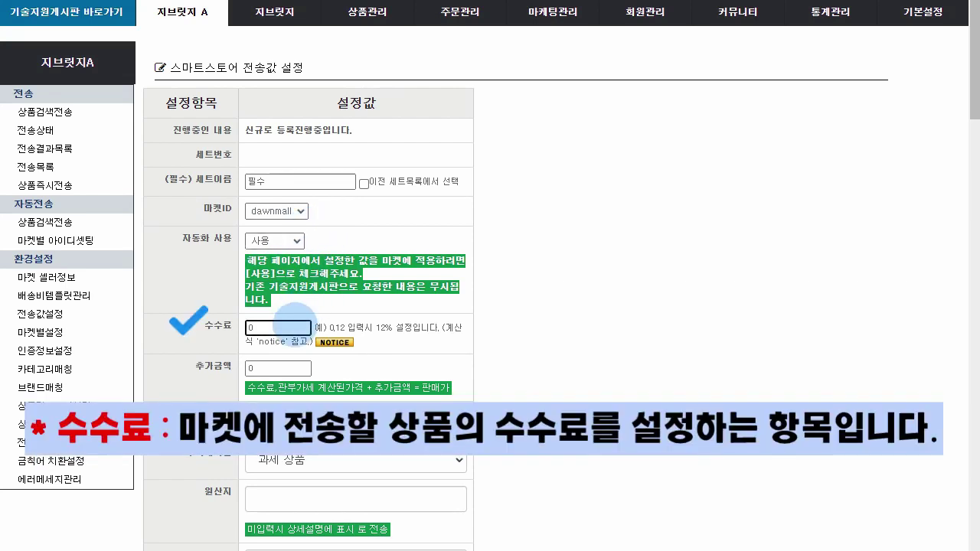
{"action": "type", "text": "0.12"}
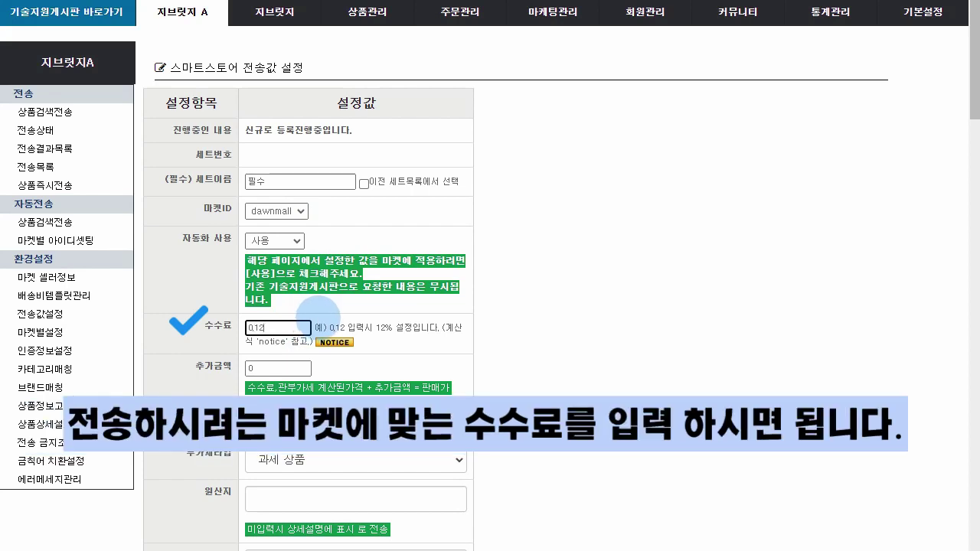
{"action": "left_click", "coordinate": [317, 312]}
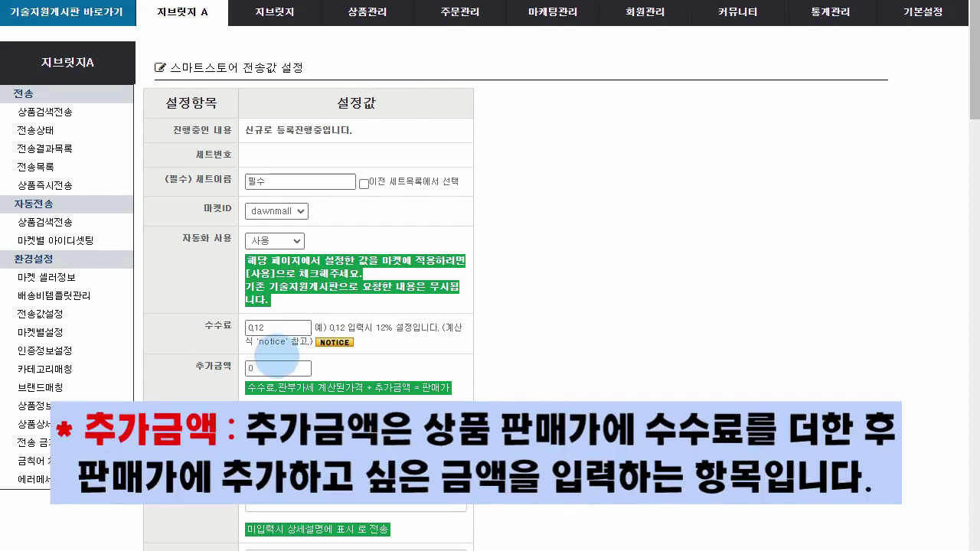
{"action": "double_click", "coordinate": [261, 368]}
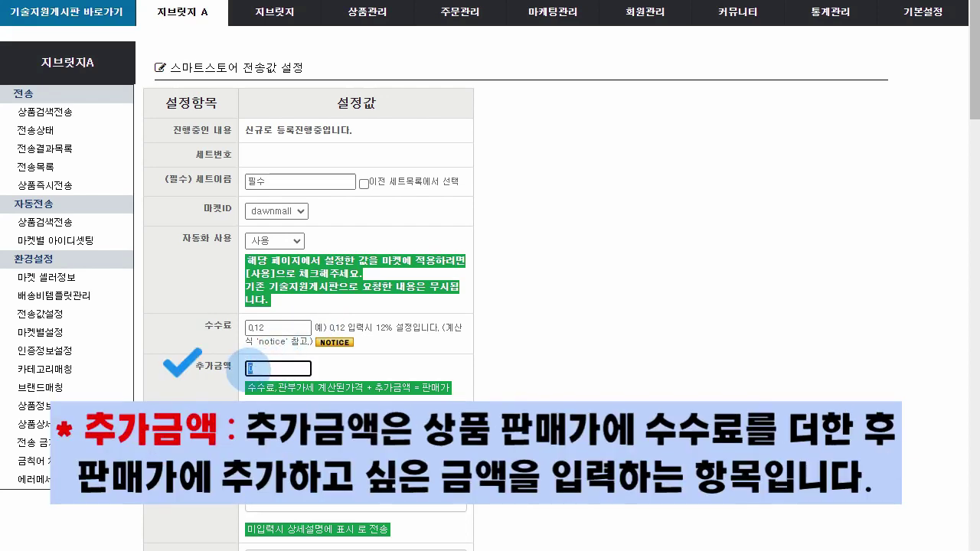
{"action": "type", "text": "30000"}
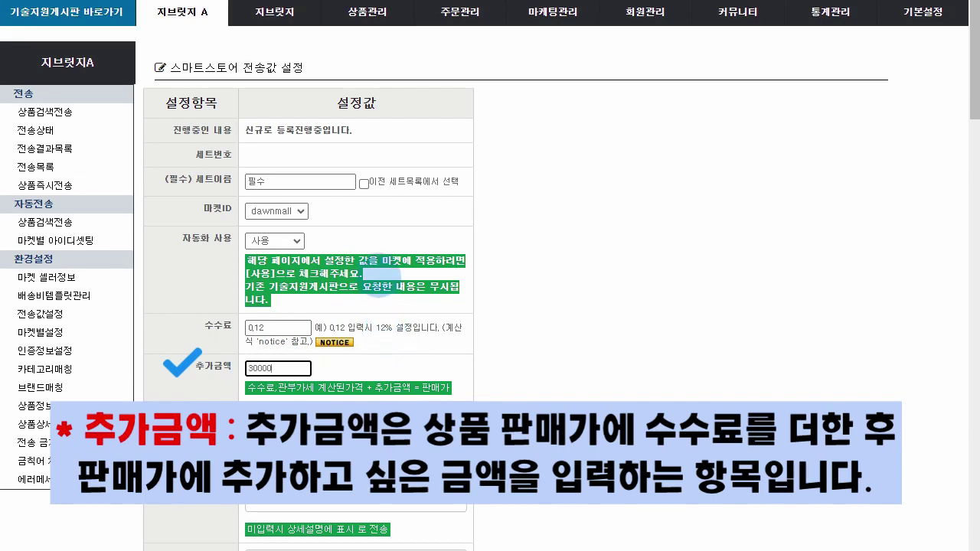
Choose 새상품 as the 상품상태 and 과세 상품 as the 부가세타입
{"action": "scroll", "coordinate": [390, 267], "scroll_direction": "down", "scroll_amount": 4}
{"action": "scroll", "coordinate": [372, 274], "scroll_direction": "down", "scroll_amount": 1}
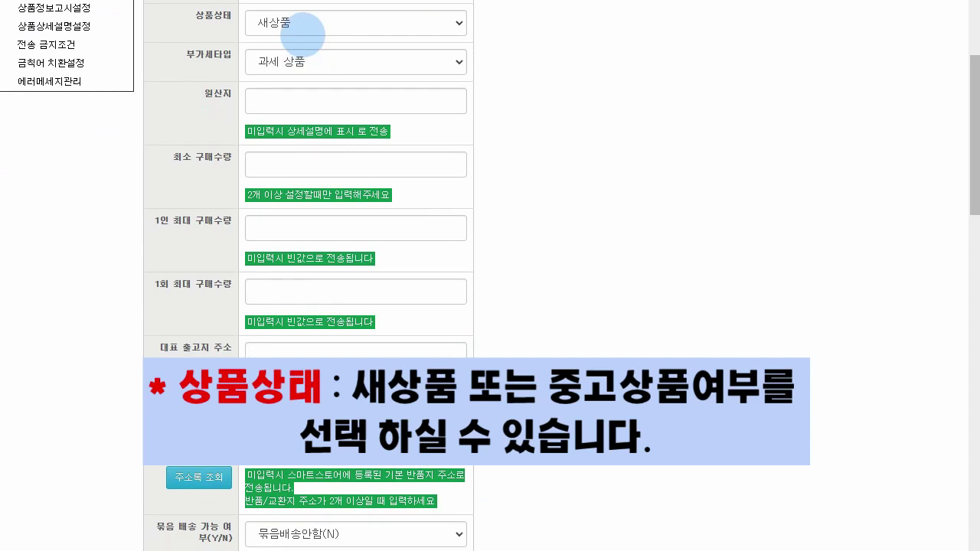
{"action": "left_click", "coordinate": [304, 24]}
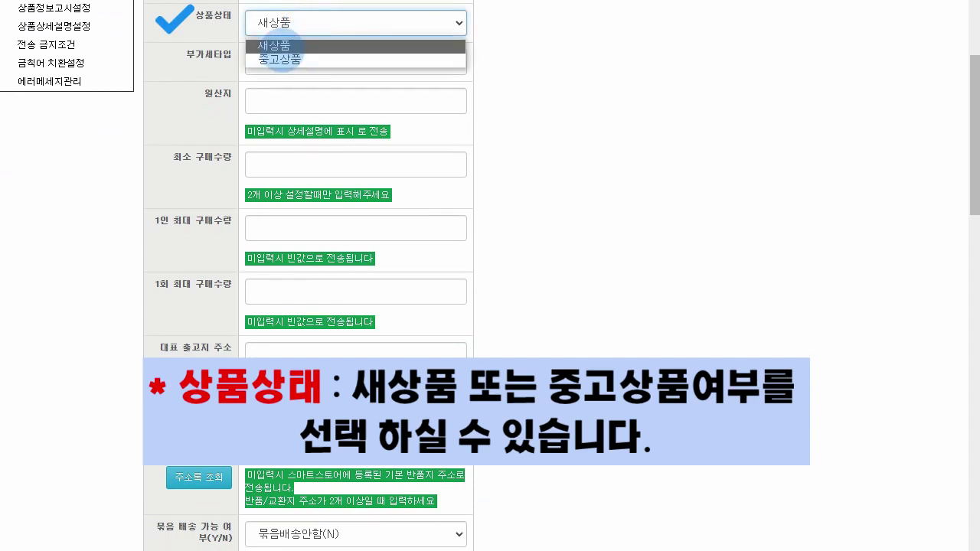
{"action": "left_click", "coordinate": [280, 45]}
{"action": "left_click", "coordinate": [280, 62]}
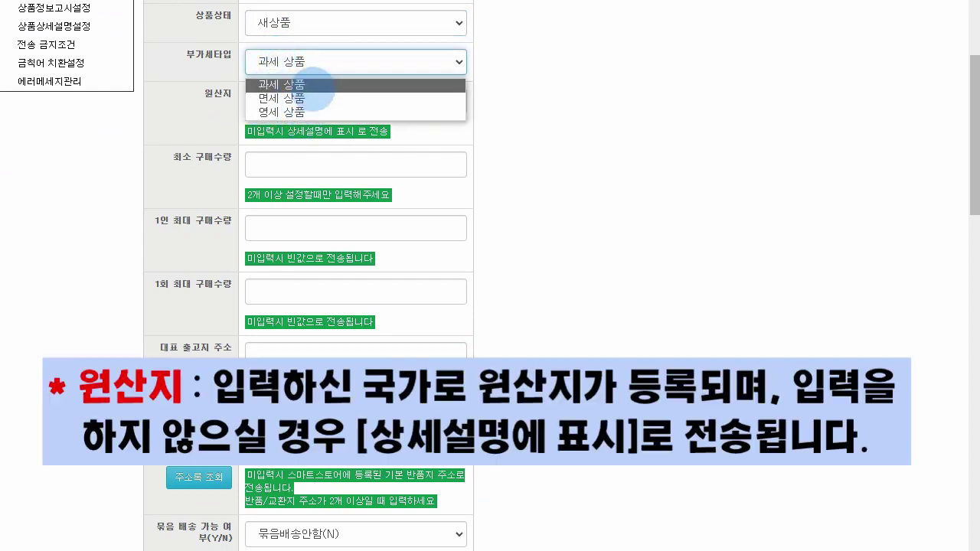
{"action": "left_click", "coordinate": [313, 84]}
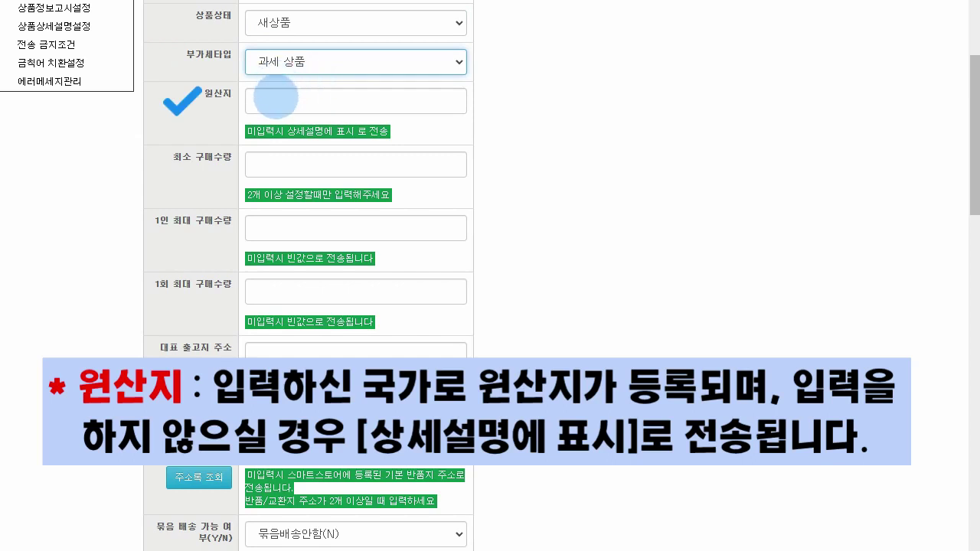
Enter 한국 as the 원산지 of the products
{"action": "left_click", "coordinate": [351, 104]}
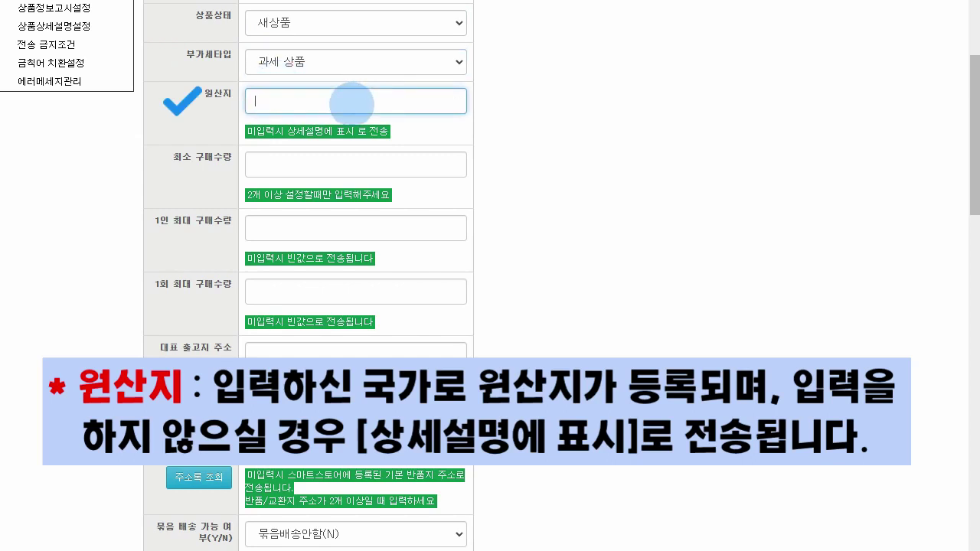
{"action": "type", "text": "호"}
{"action": "type", "text": "국"}
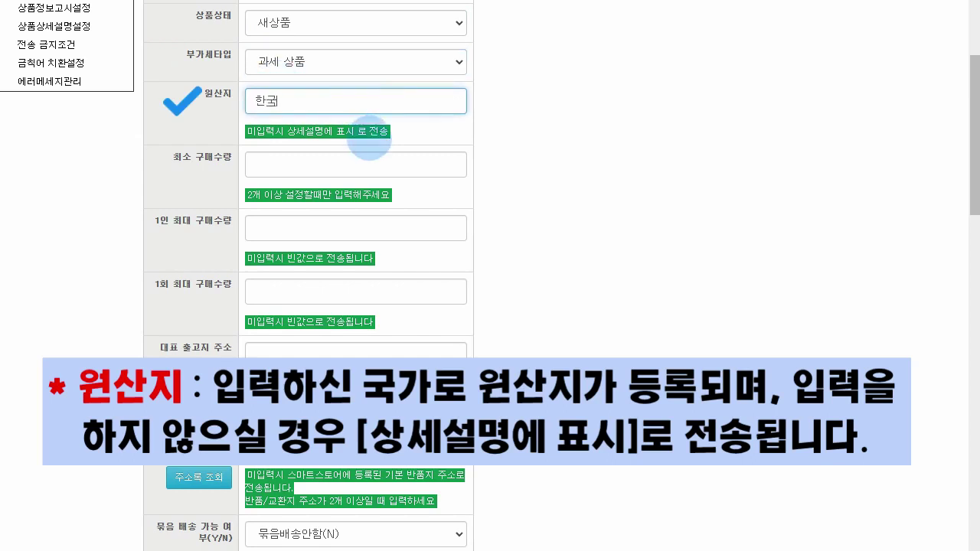
{"action": "left_click", "coordinate": [430, 121]}
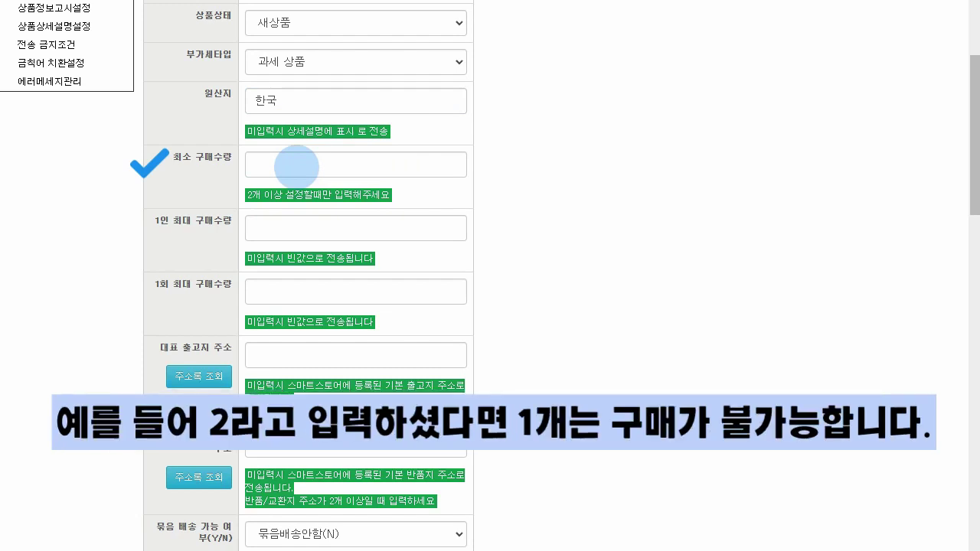
Set 최소 구매수량, 1인 최대 구매수량 and 1회 최대 구매수량 to 2 each
{"action": "left_click", "coordinate": [296, 166]}
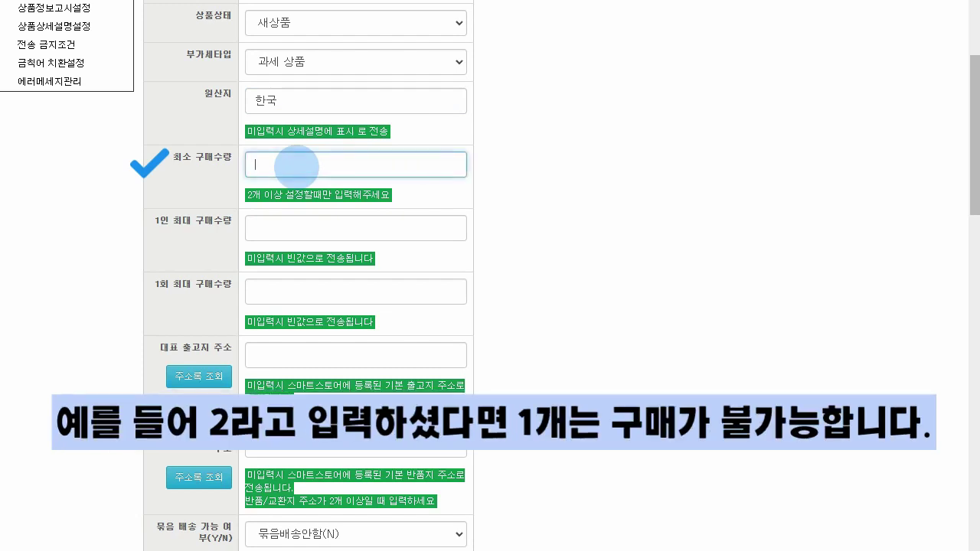
{"action": "type", "text": "2"}
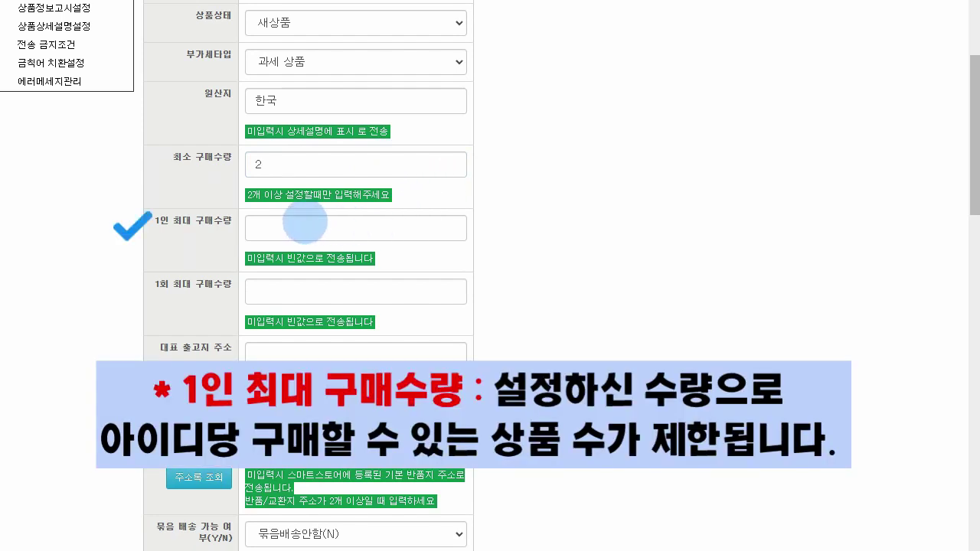
{"action": "left_click", "coordinate": [304, 222]}
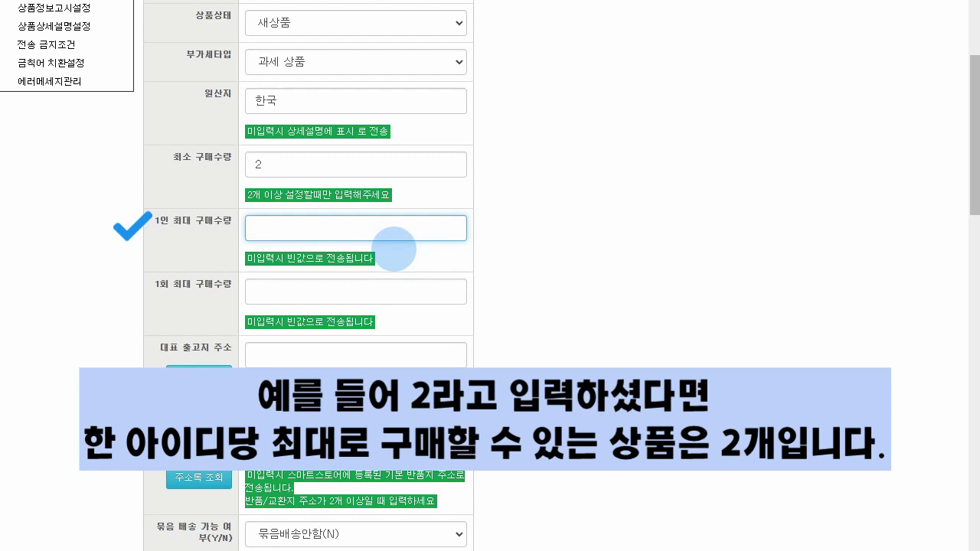
{"action": "type", "text": "2"}
{"action": "left_click", "coordinate": [401, 251]}
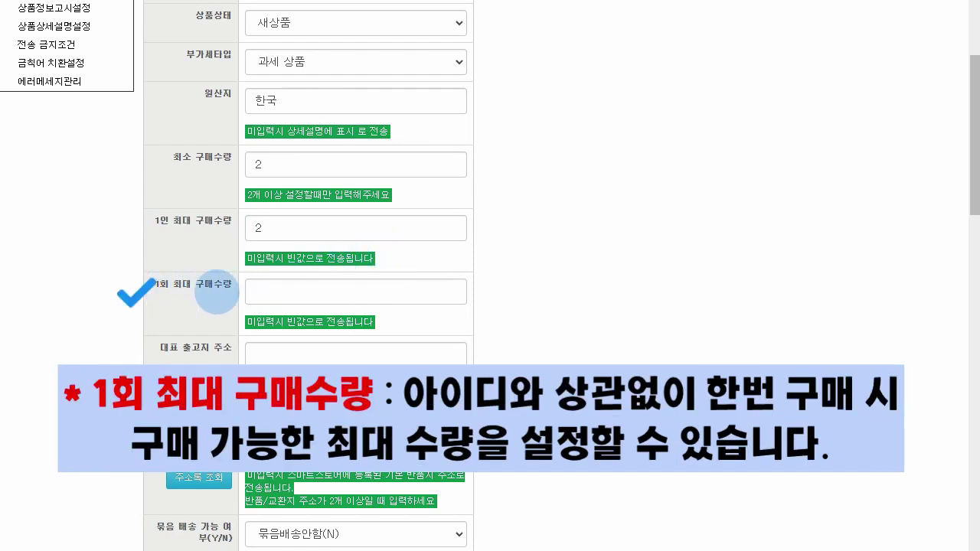
{"action": "left_click", "coordinate": [256, 293]}
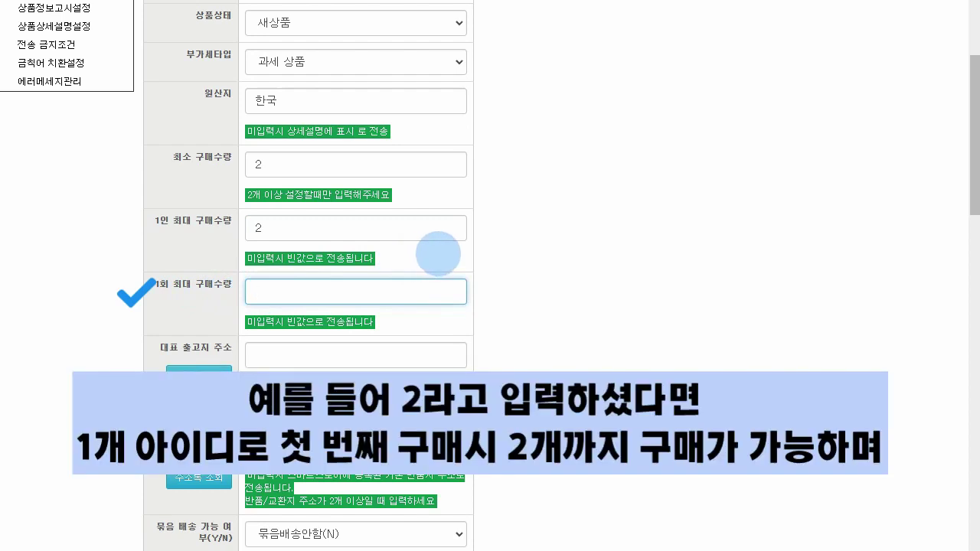
{"action": "type", "text": "2"}
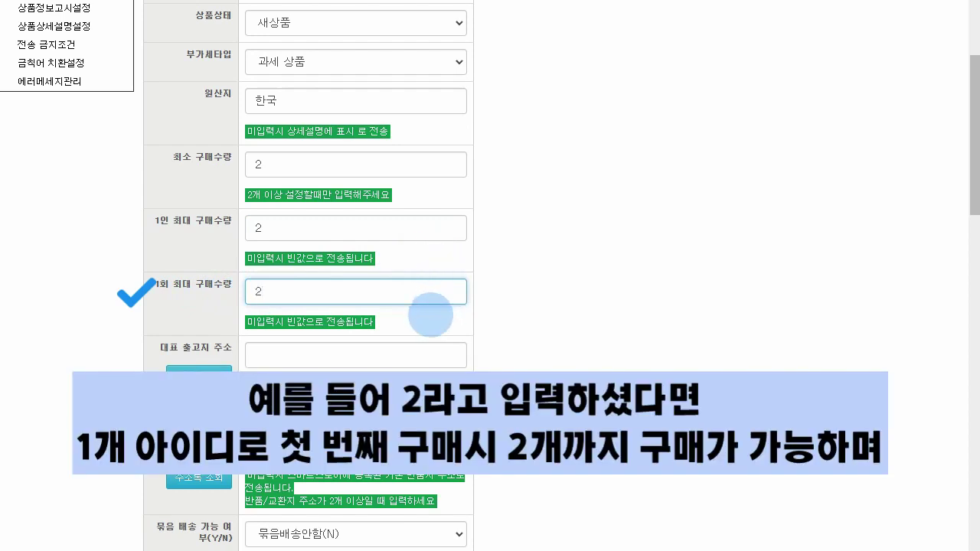
{"action": "left_click", "coordinate": [396, 315]}
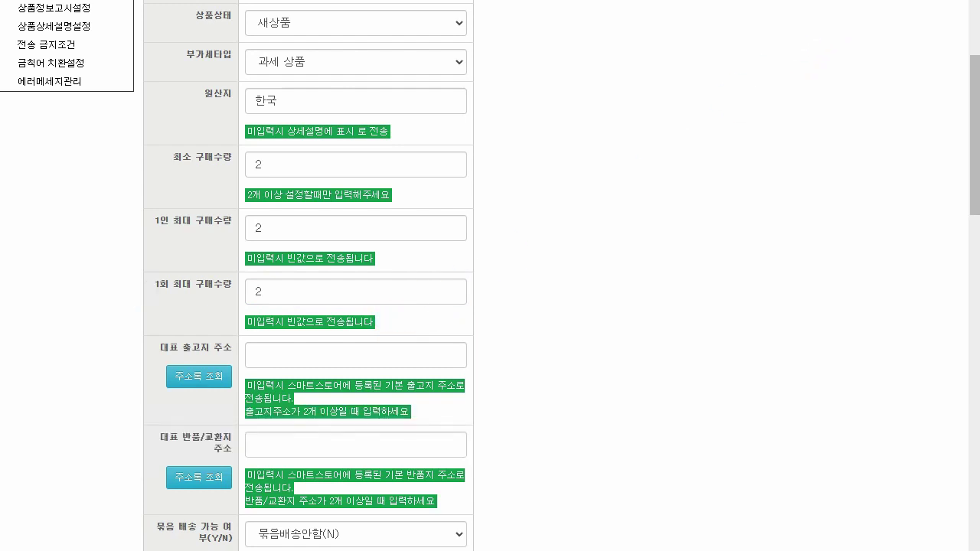
Look up dawnmall's address book and copy the address code of its 대표 반품/교환지 주소 entry into the 대표 출고지 주소 field
{"action": "scroll", "coordinate": [312, 184], "scroll_direction": "down", "scroll_amount": 3}
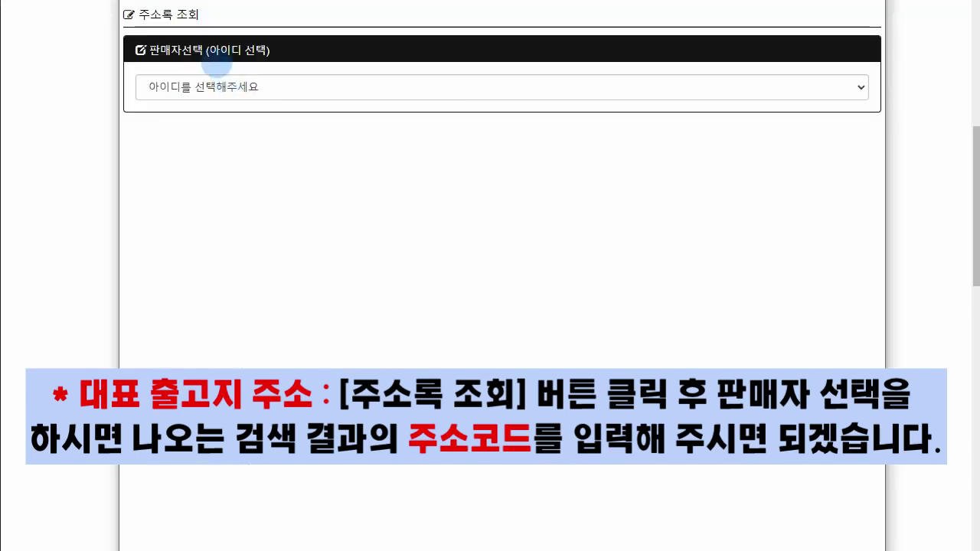
{"action": "left_click", "coordinate": [204, 92]}
{"action": "left_click", "coordinate": [202, 121]}
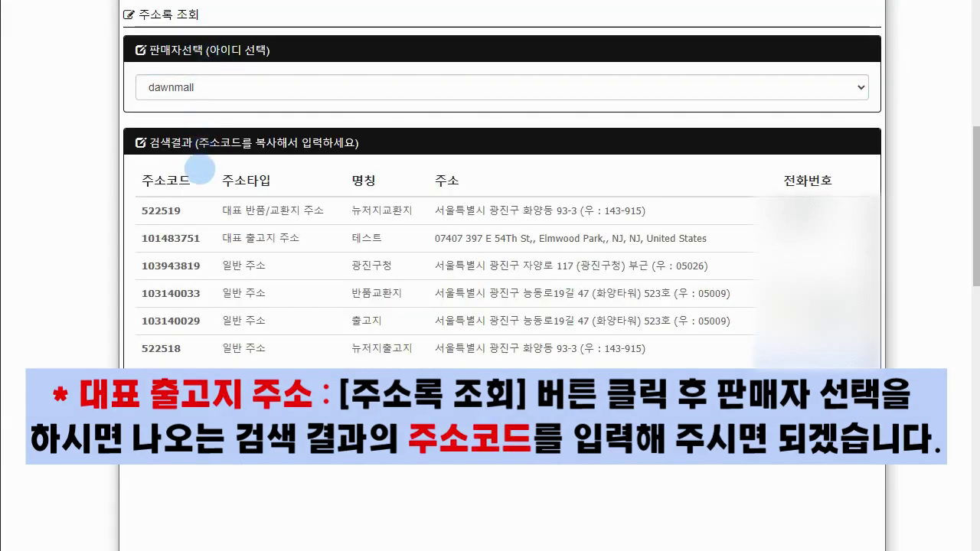
{"action": "left_click_drag", "start_coordinate": [199, 210], "coordinate": [131, 211]}
{"action": "key", "text": "ctrl+c"}
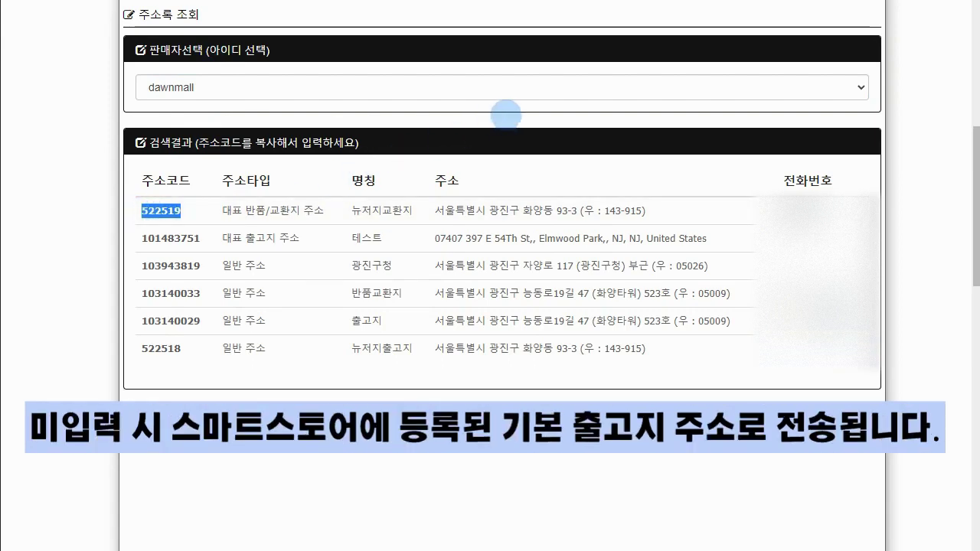
{"action": "left_click", "coordinate": [70, 138]}
{"action": "left_click", "coordinate": [317, 55]}
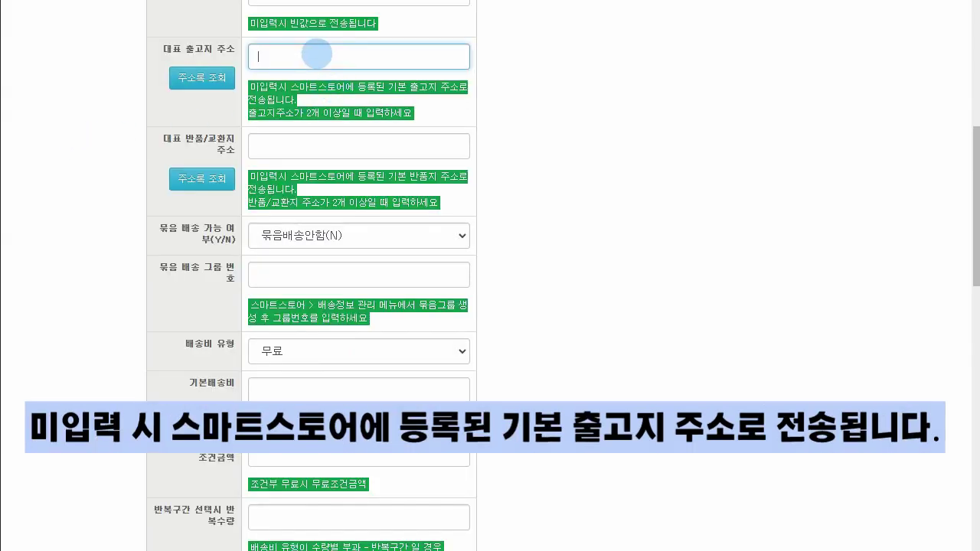
{"action": "key", "text": "ctrl+v"}
{"action": "left_click", "coordinate": [239, 98]}
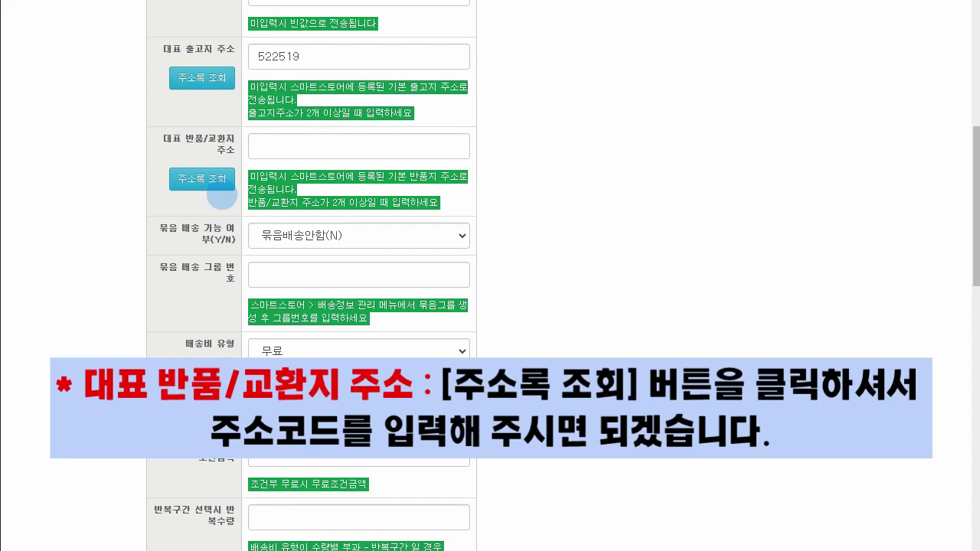
Look up dawnmall's address book and copy the address code of its 대표 반품/교환지 주소 entry into the 대표 반품/교환지 주소 field
{"action": "left_click", "coordinate": [202, 178]}
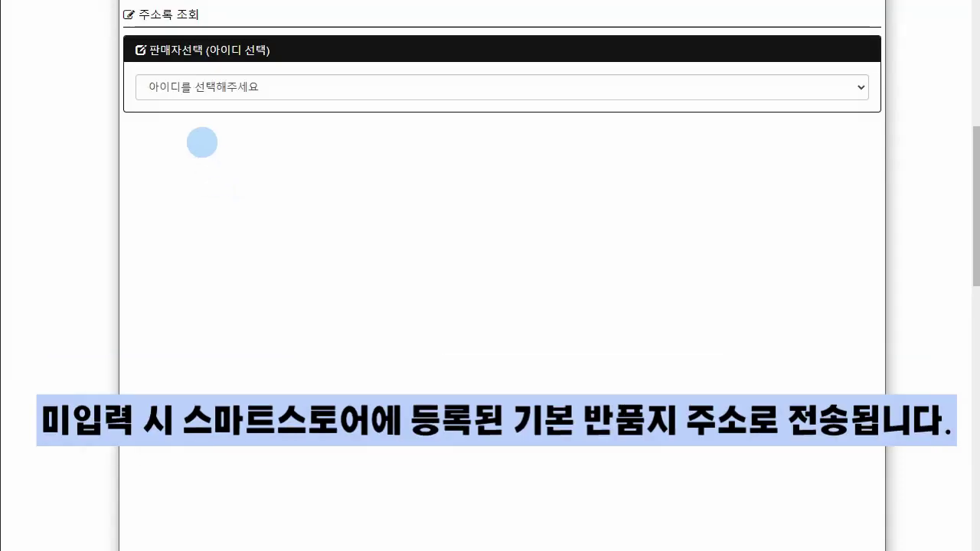
{"action": "left_click", "coordinate": [164, 85]}
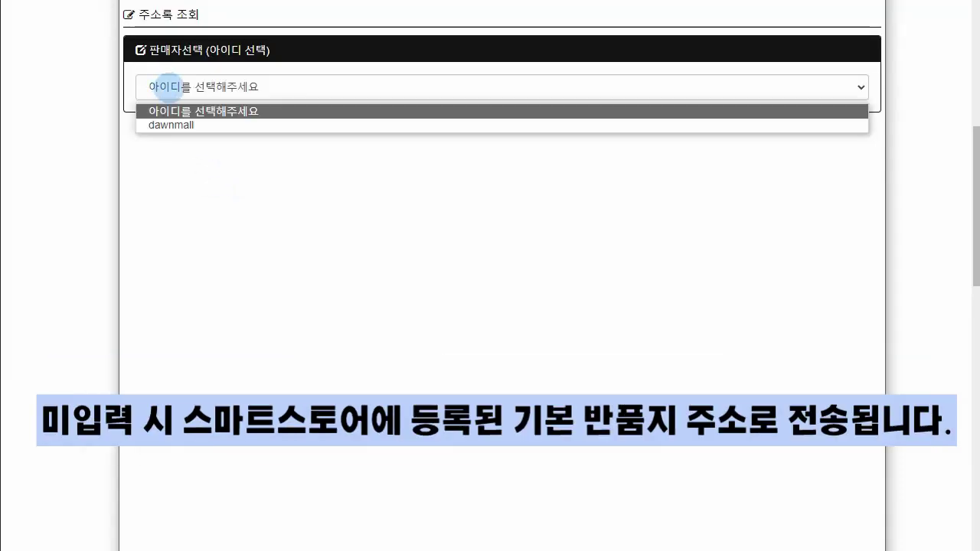
{"action": "left_click", "coordinate": [175, 127]}
{"action": "double_click", "coordinate": [159, 209]}
{"action": "key", "text": "ctrl+c"}
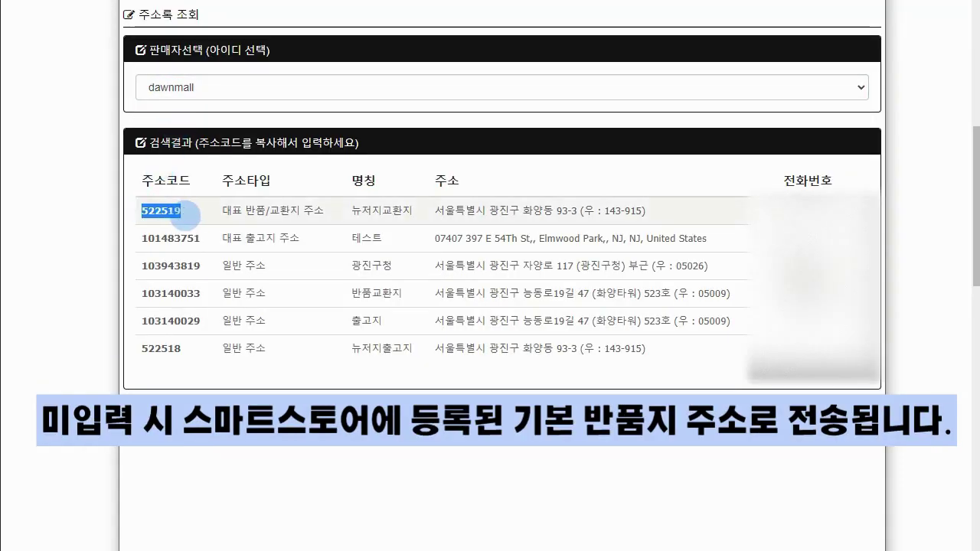
{"action": "left_click", "coordinate": [51, 194]}
{"action": "left_click", "coordinate": [291, 148]}
{"action": "key", "text": "ctrl+v"}
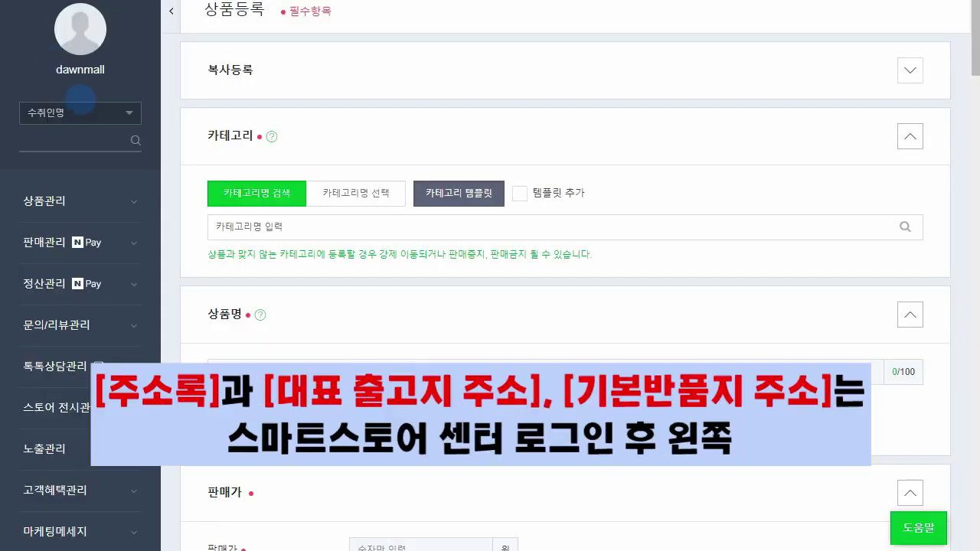
In the SmartStore Center, go to the 판매자 정보 page and open the 주소록 from its 배송정보 section
{"action": "scroll", "coordinate": [77, 117], "scroll_direction": "down", "scroll_amount": 4}
{"action": "scroll", "coordinate": [77, 117], "scroll_direction": "down", "scroll_amount": 3}
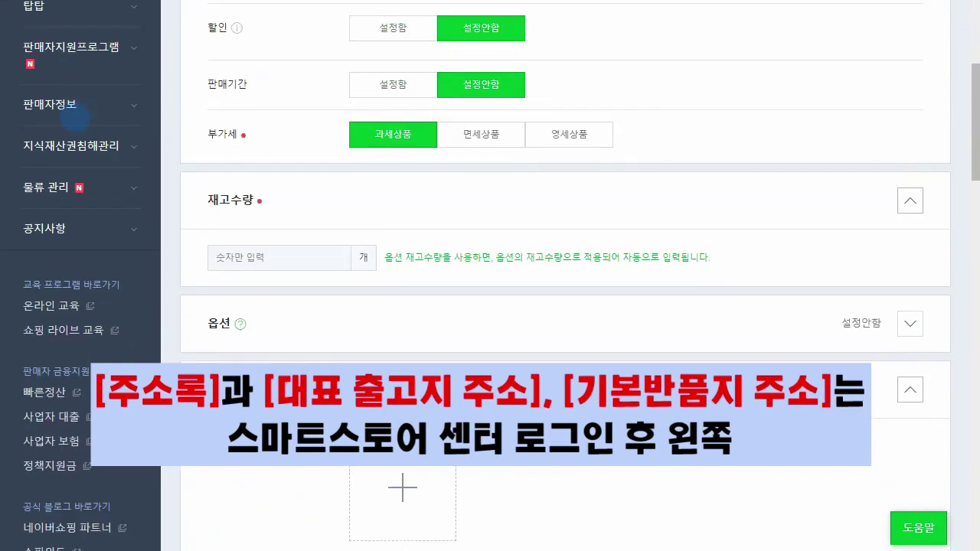
{"action": "left_click", "coordinate": [103, 104]}
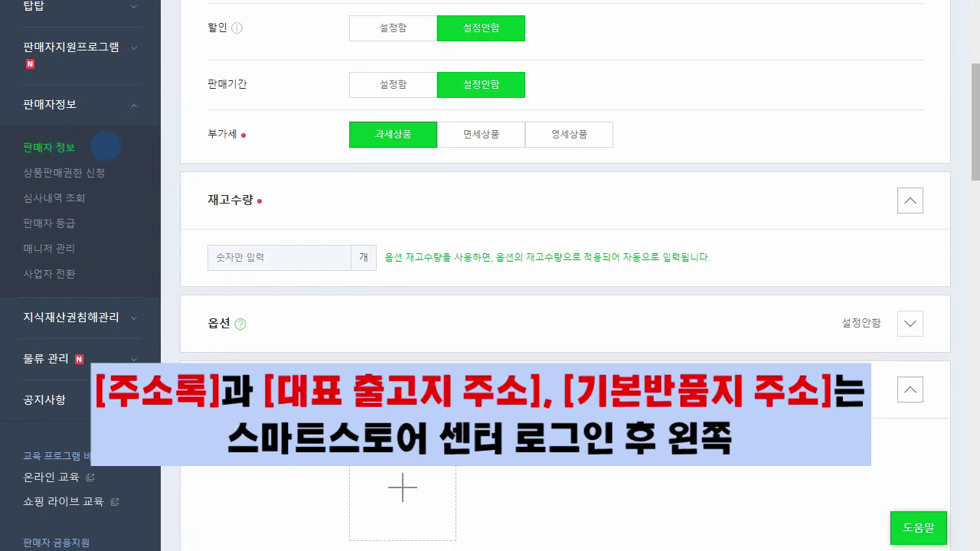
{"action": "left_click", "coordinate": [106, 146]}
{"action": "scroll", "coordinate": [477, 158], "scroll_direction": "down", "scroll_amount": 10}
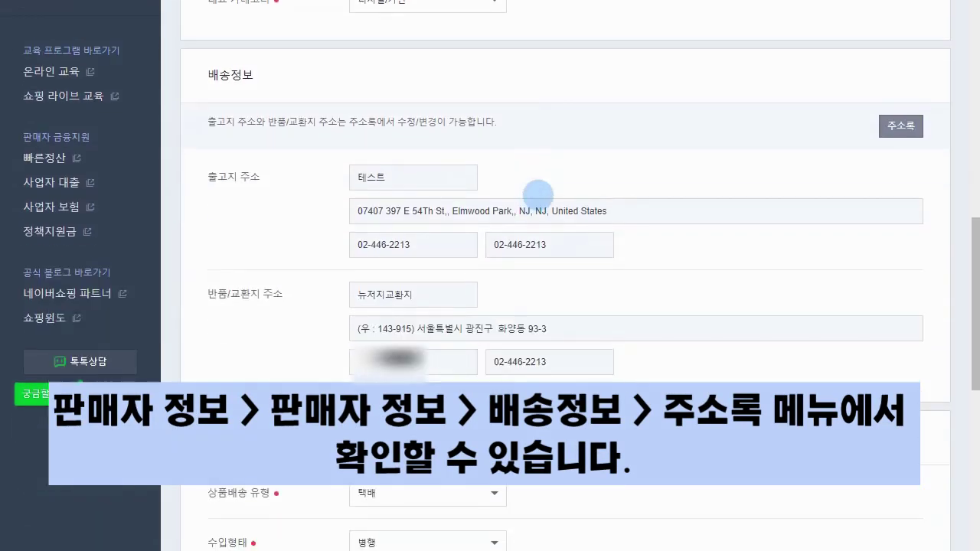
{"action": "left_click", "coordinate": [903, 126]}
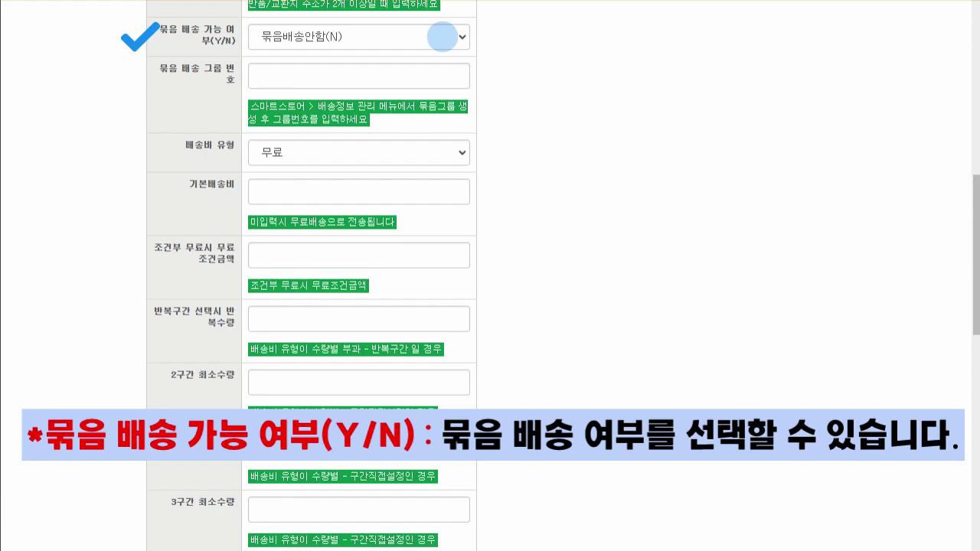
Set 묶음 배송 가능 여부(Y/N) to 묶음배송(Y)
{"action": "left_click", "coordinate": [442, 36]}
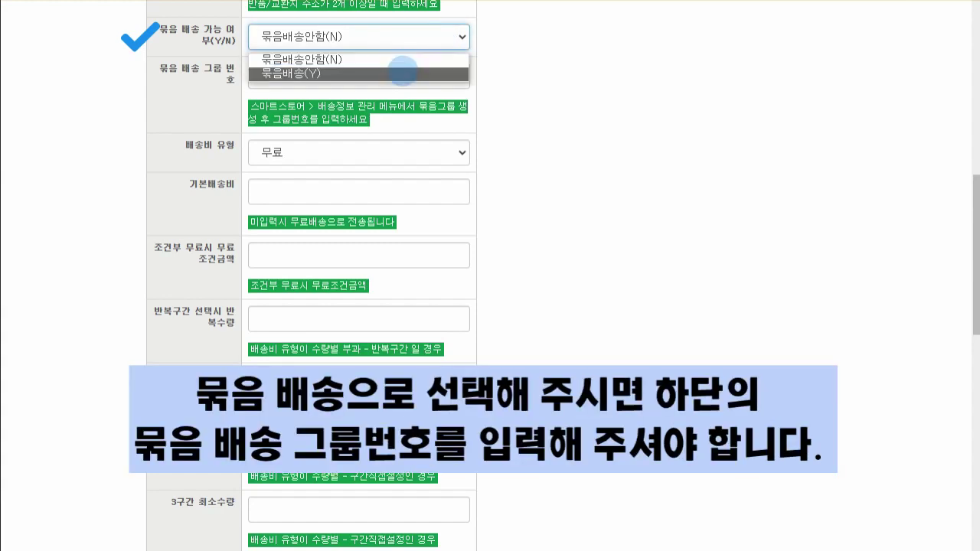
{"action": "left_click", "coordinate": [402, 72]}
{"action": "left_click", "coordinate": [276, 72]}
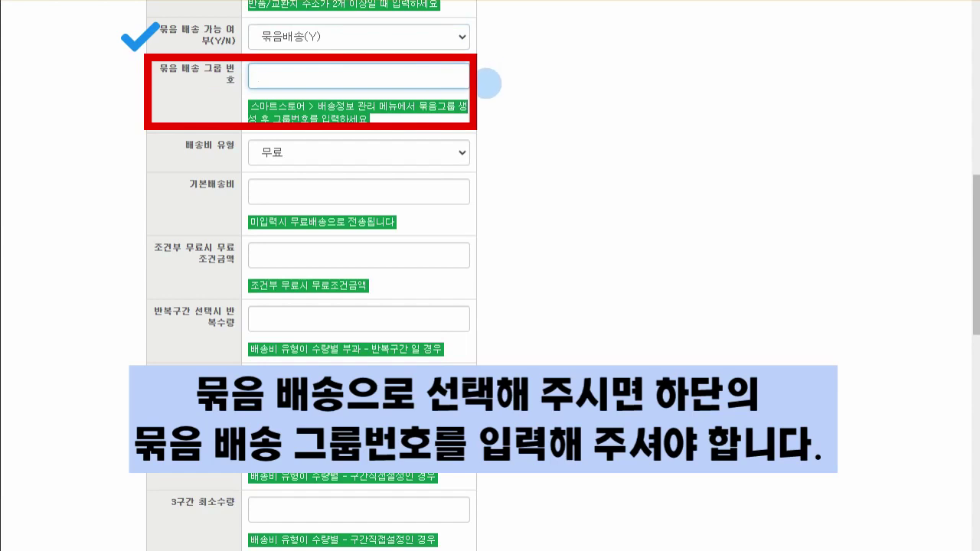
{"action": "left_click", "coordinate": [483, 82]}
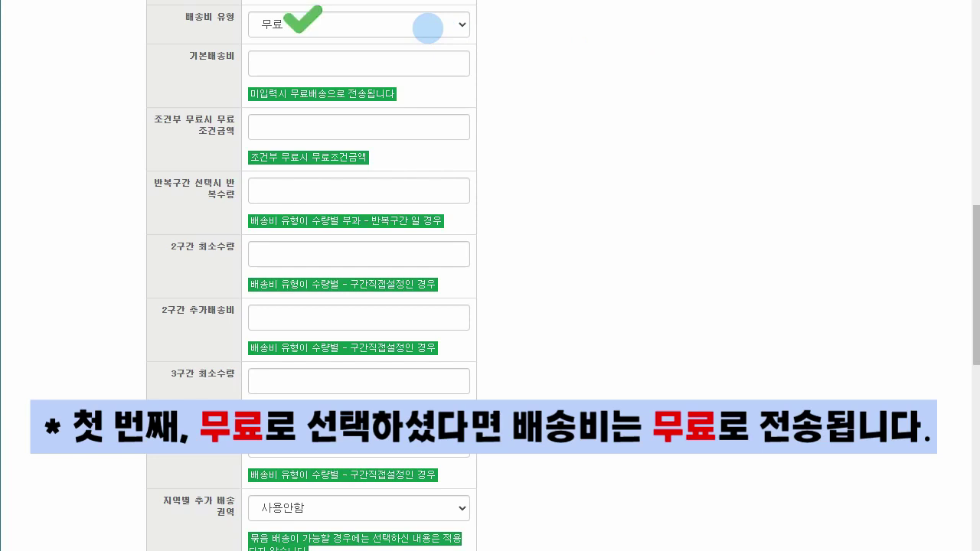
Set 배송비 유형 to 조건부 무료, with a 무료조건금액 of 50000 and a 기본배송비 of 10000
{"action": "left_click", "coordinate": [428, 28]}
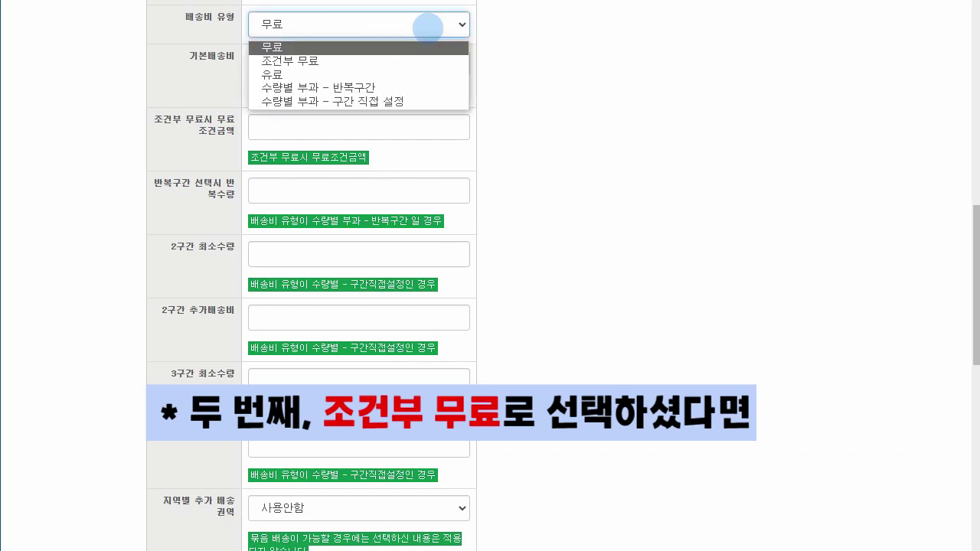
{"action": "left_click", "coordinate": [345, 60]}
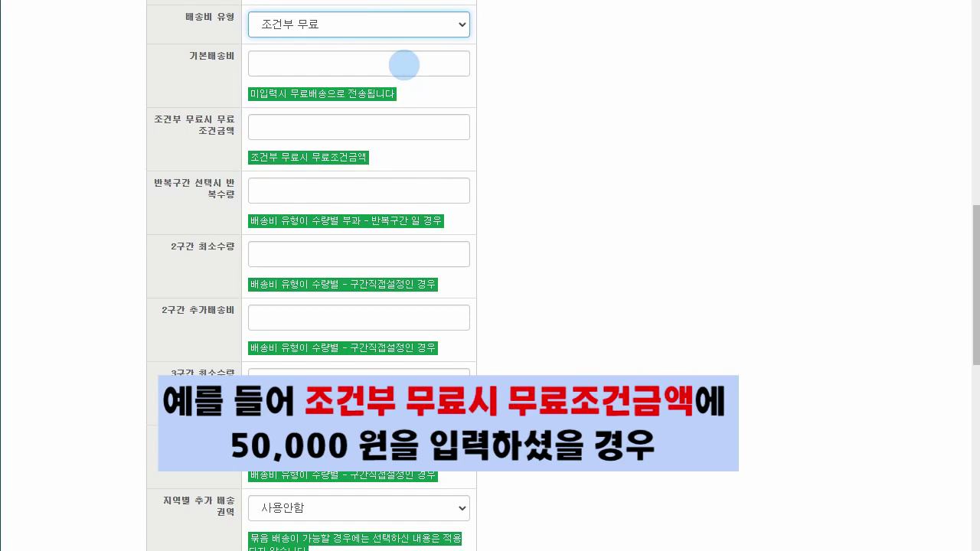
{"action": "left_click", "coordinate": [406, 123]}
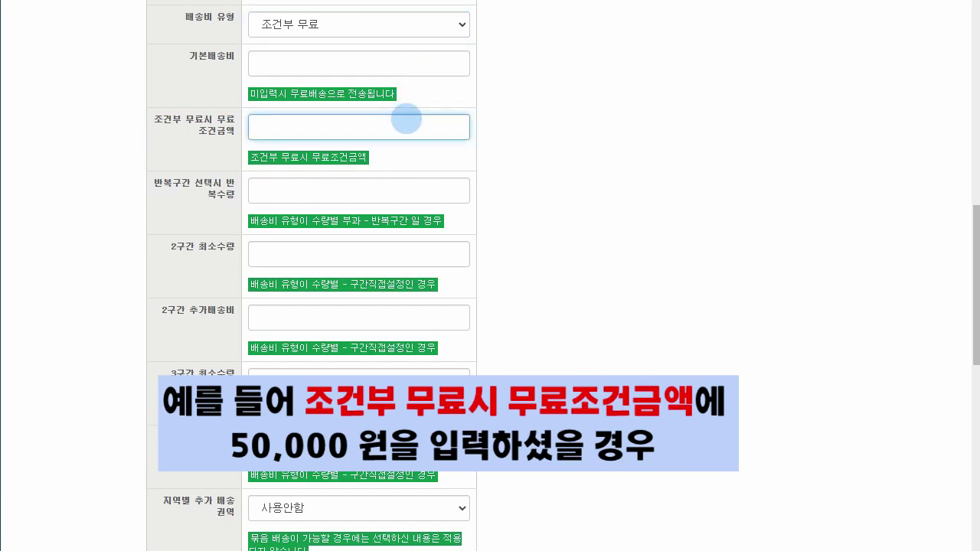
{"action": "type", "text": "50000"}
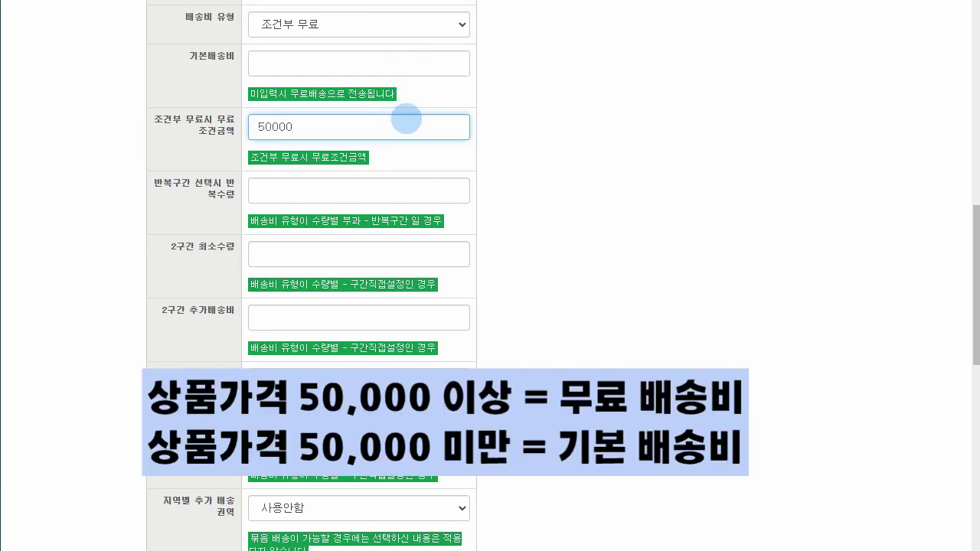
{"action": "left_click", "coordinate": [417, 98]}
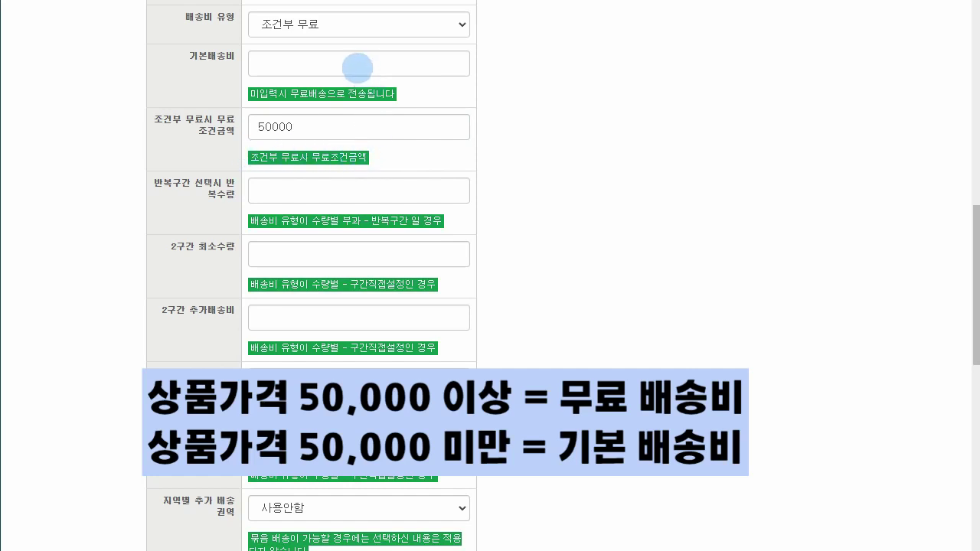
{"action": "left_click", "coordinate": [357, 68]}
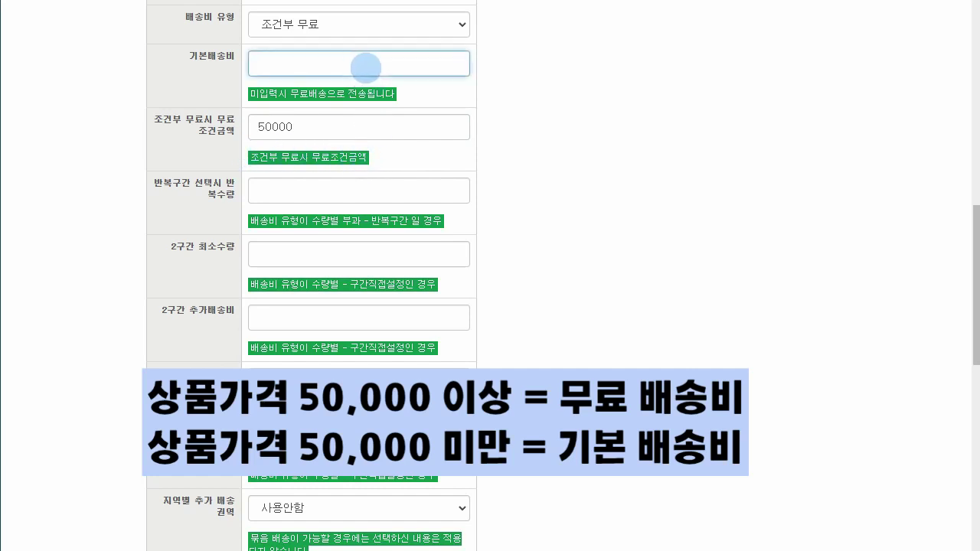
{"action": "type", "text": "10000"}
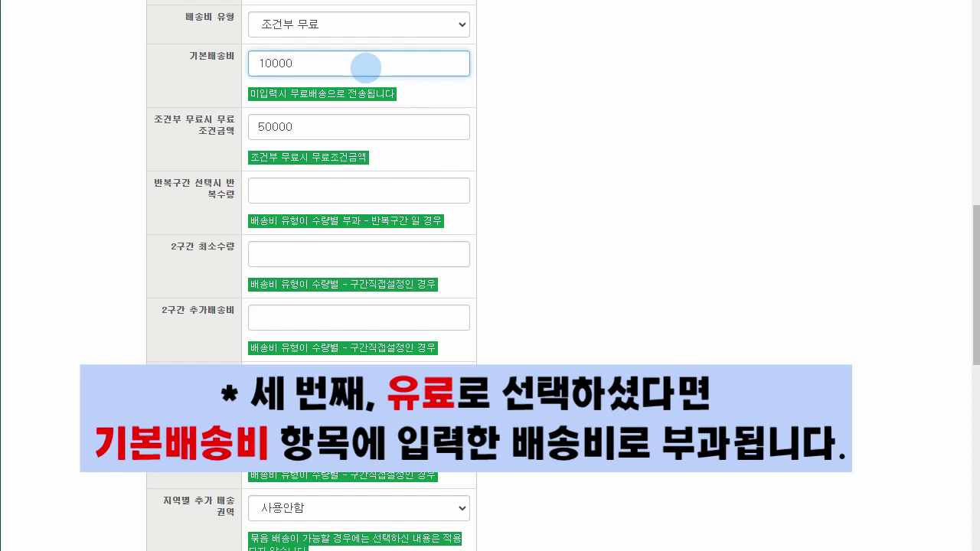
Switch 배송비 유형 to 유료 and on to 수량별 부과 - 반복구간, with 반복구간 선택시 반복수량 set to 3
{"action": "left_click", "coordinate": [353, 19]}
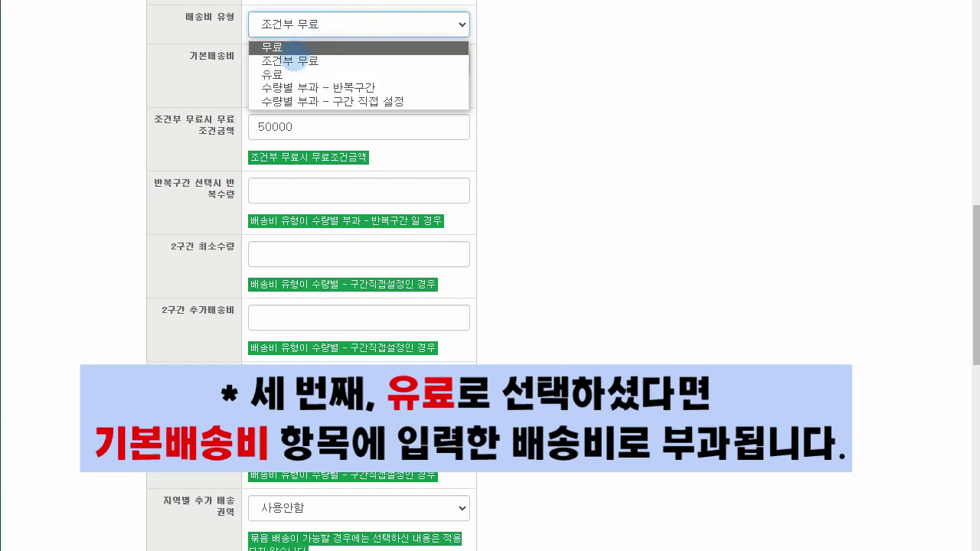
{"action": "left_click", "coordinate": [311, 74]}
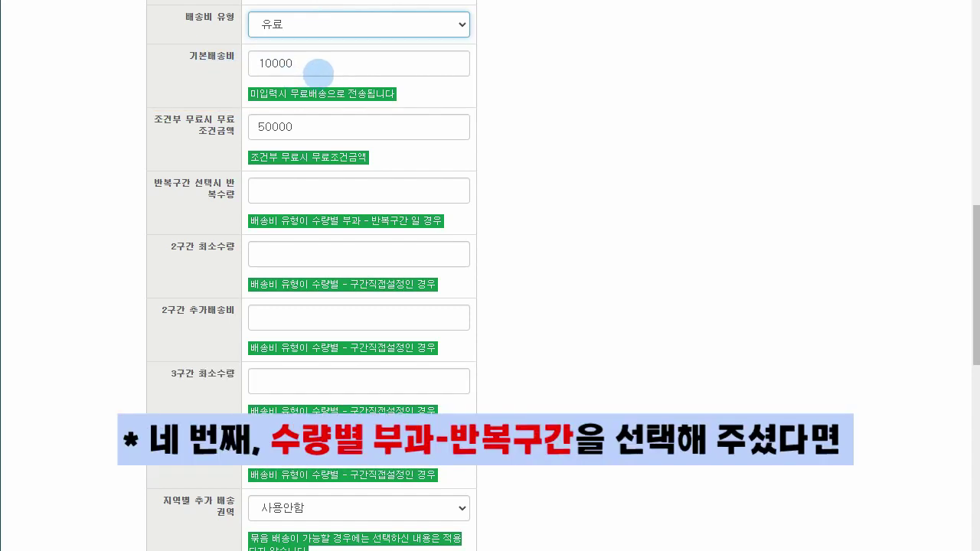
{"action": "left_click", "coordinate": [343, 24]}
{"action": "left_click", "coordinate": [322, 87]}
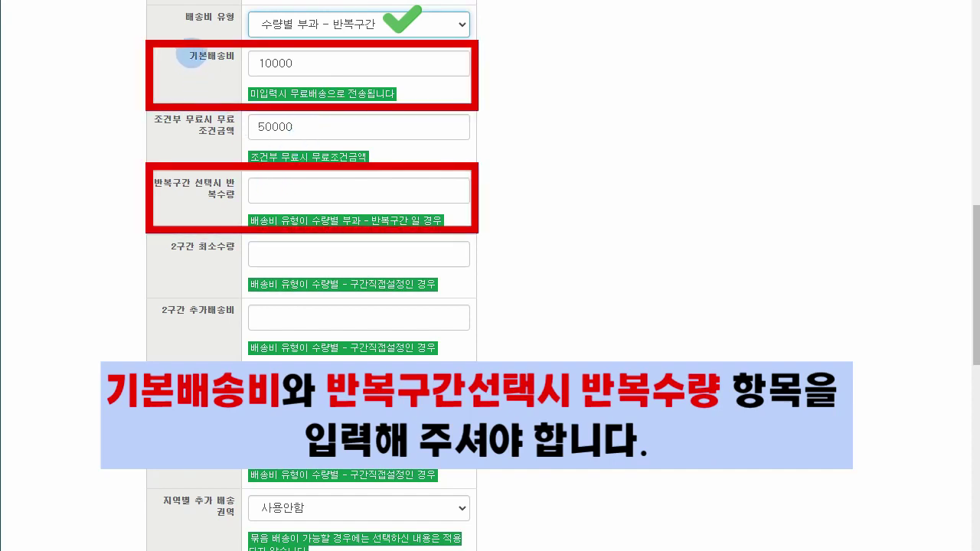
{"action": "left_click_drag", "start_coordinate": [189, 56], "coordinate": [216, 57]}
{"action": "left_click", "coordinate": [203, 194]}
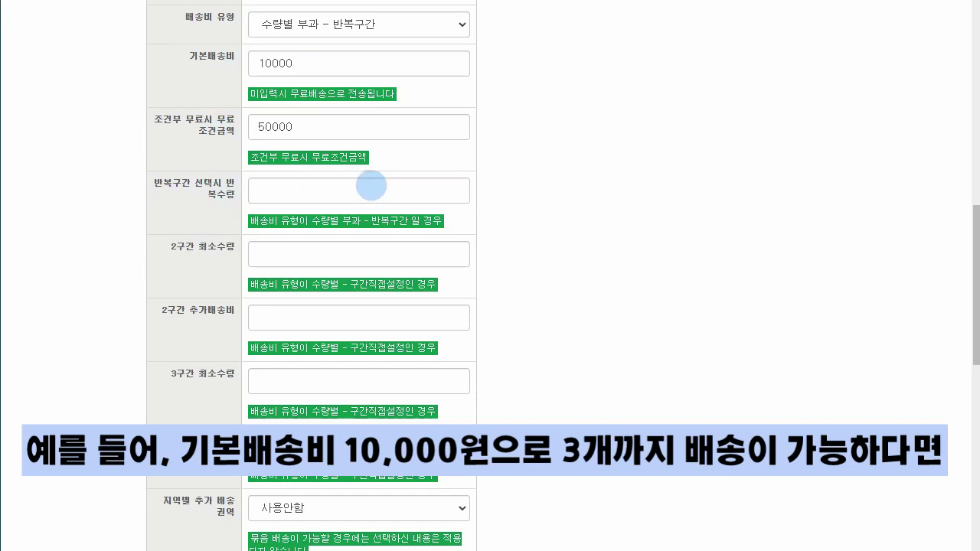
{"action": "left_click", "coordinate": [373, 186]}
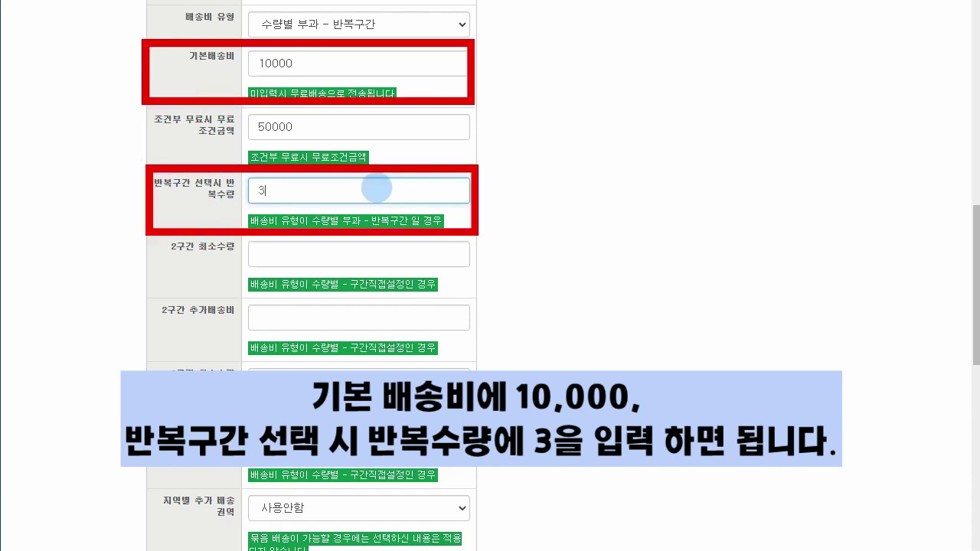
{"action": "left_click", "coordinate": [467, 213]}
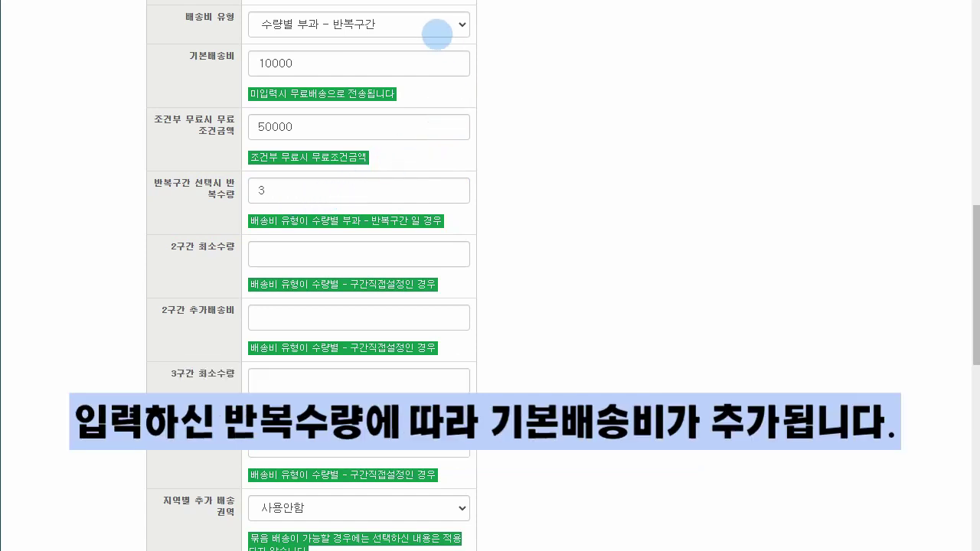
Set 배송비 유형 to 수량별 부과 - 구간 직접 설정, with 2구간 최소수량 2 and 2구간 추가배송비 5000
{"action": "left_click", "coordinate": [379, 23]}
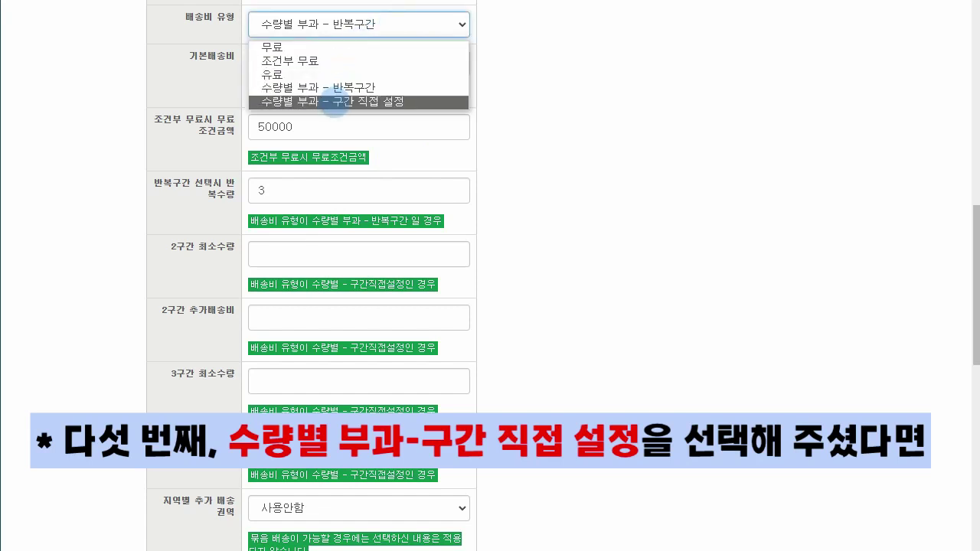
{"action": "left_click", "coordinate": [325, 102]}
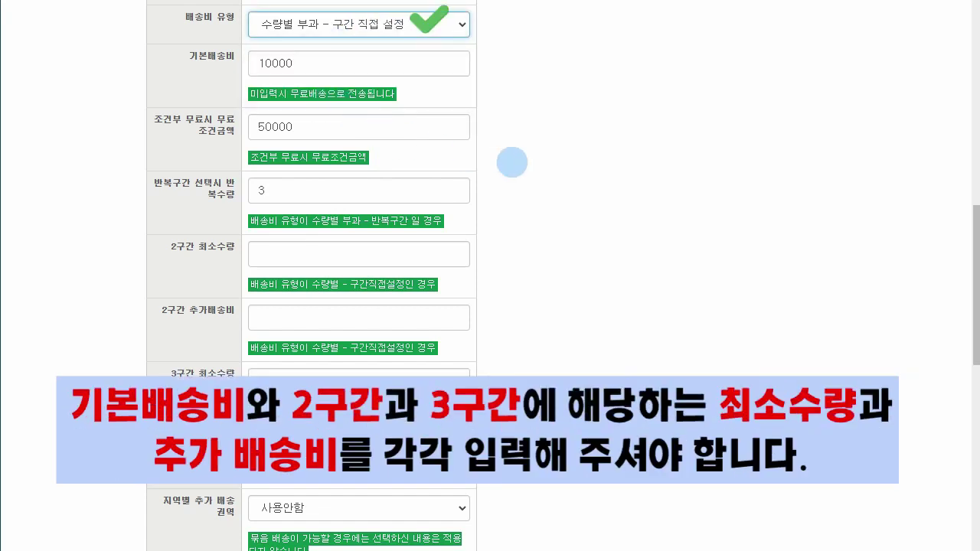
{"action": "scroll", "coordinate": [452, 200], "scroll_direction": "down", "scroll_amount": 5}
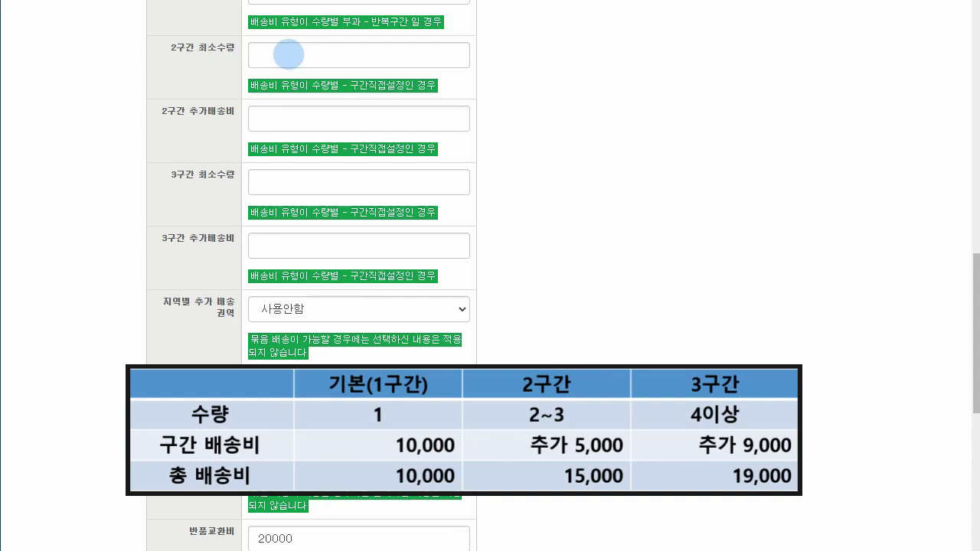
{"action": "left_click", "coordinate": [288, 54]}
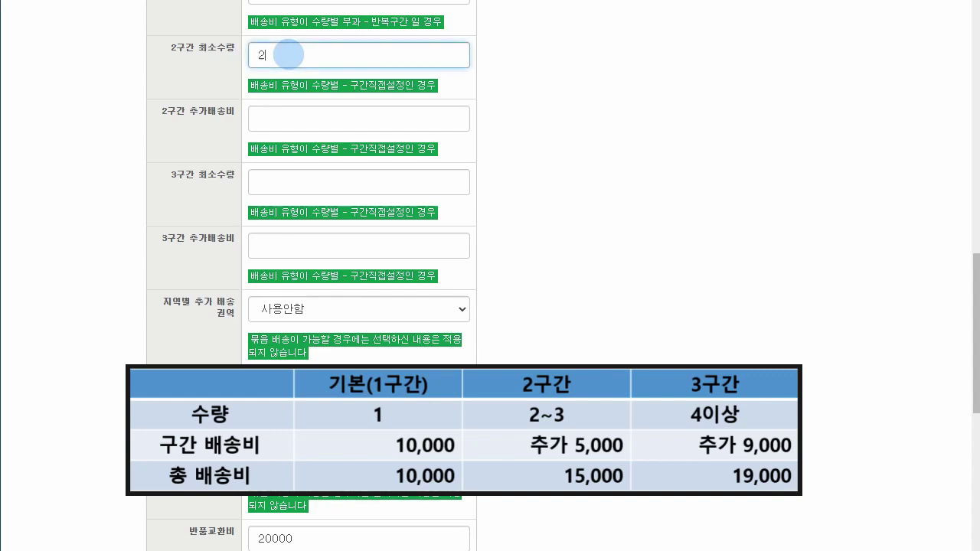
{"action": "type", "text": "2"}
{"action": "left_click", "coordinate": [327, 118]}
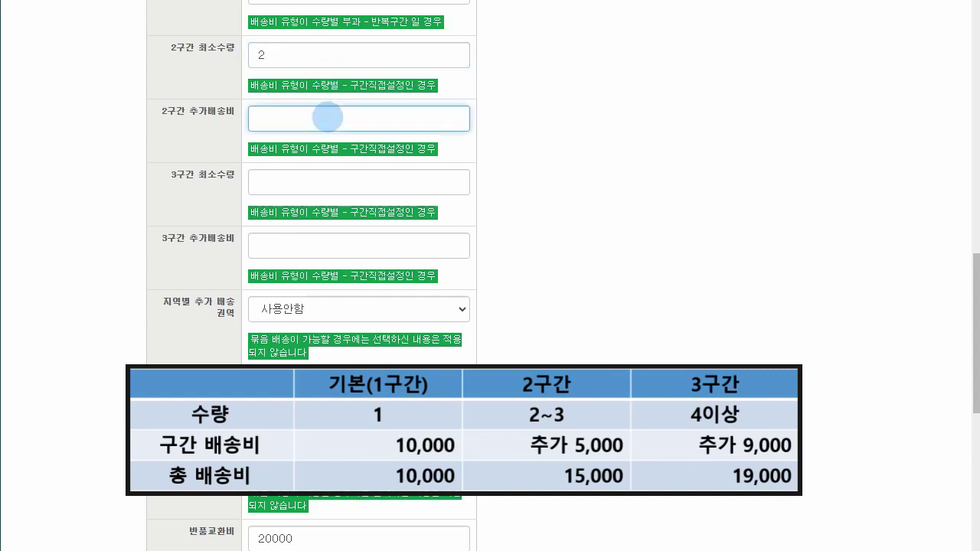
{"action": "type", "text": "5000"}
Enter 4 as the 3구간 최소수량 and 9000 as the 3구간 추가배송비
{"action": "left_click", "coordinate": [313, 181]}
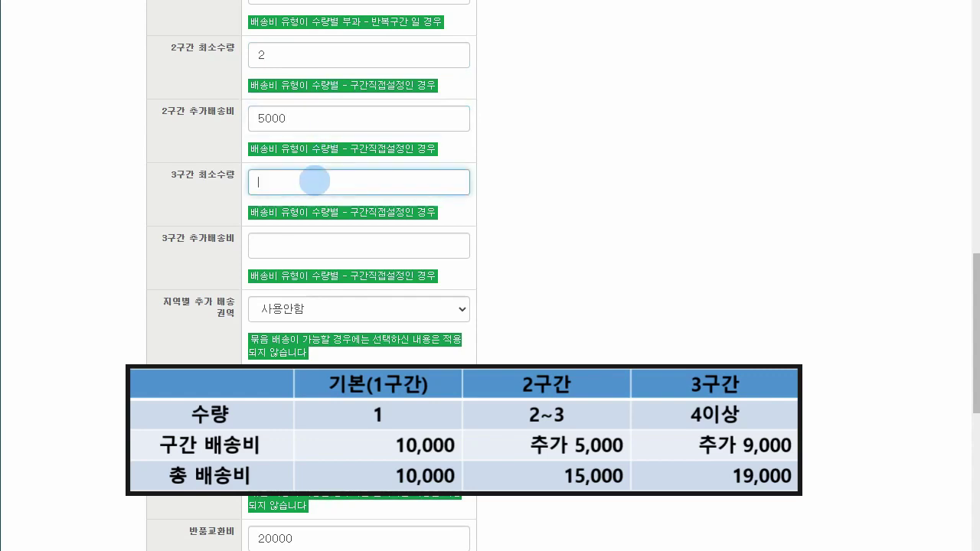
{"action": "left_click", "coordinate": [316, 245]}
{"action": "type", "text": "9000"}
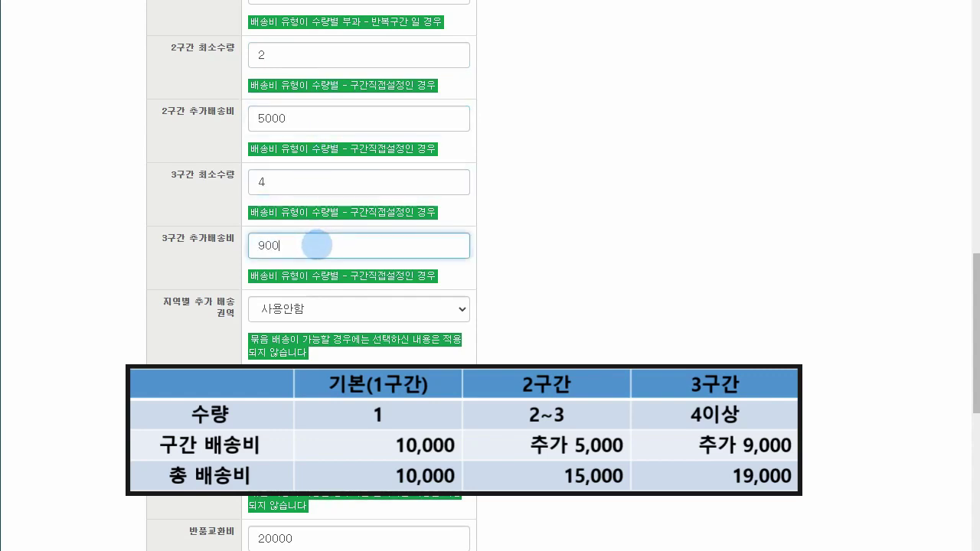
{"action": "left_click", "coordinate": [452, 206]}
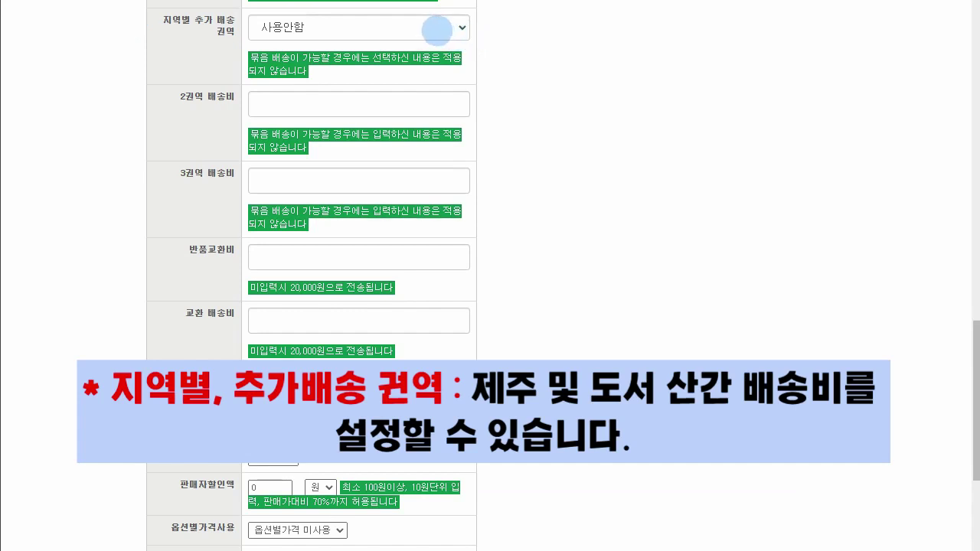
Set 지역별 추가 배송 권역 to 2권역 - 내륙/제주 및 도서 산간 지역으로 구분, with a 2권역 배송비 of 5000
{"action": "left_click", "coordinate": [435, 29]}
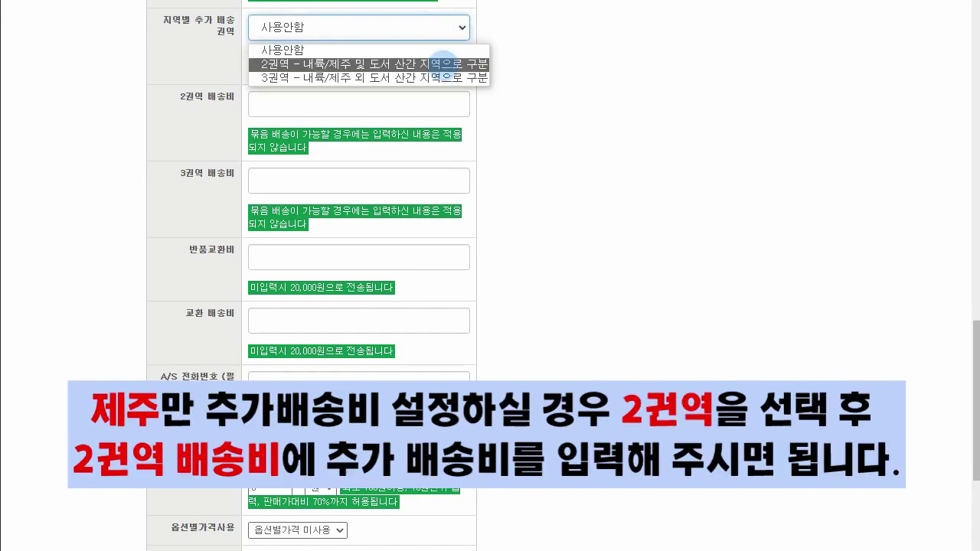
{"action": "left_click", "coordinate": [468, 64]}
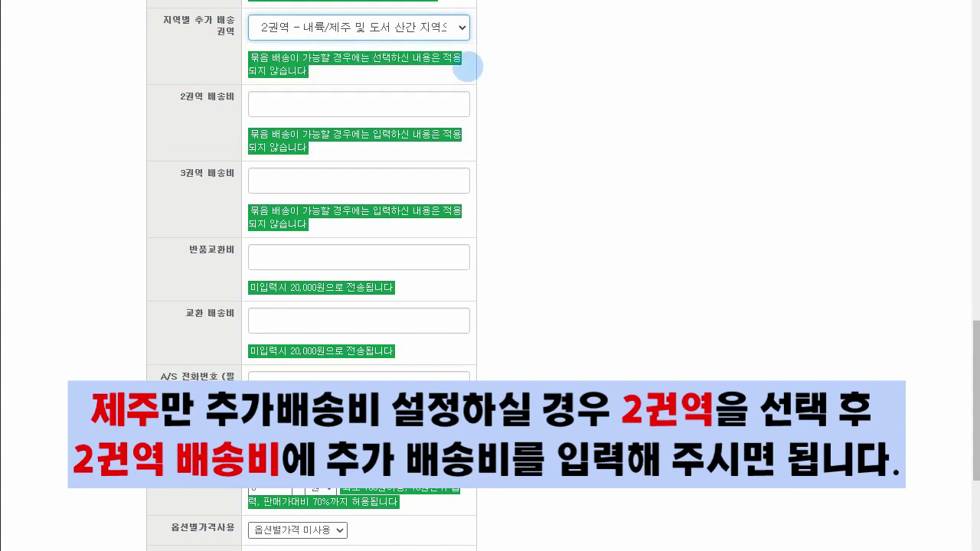
{"action": "left_click", "coordinate": [433, 105]}
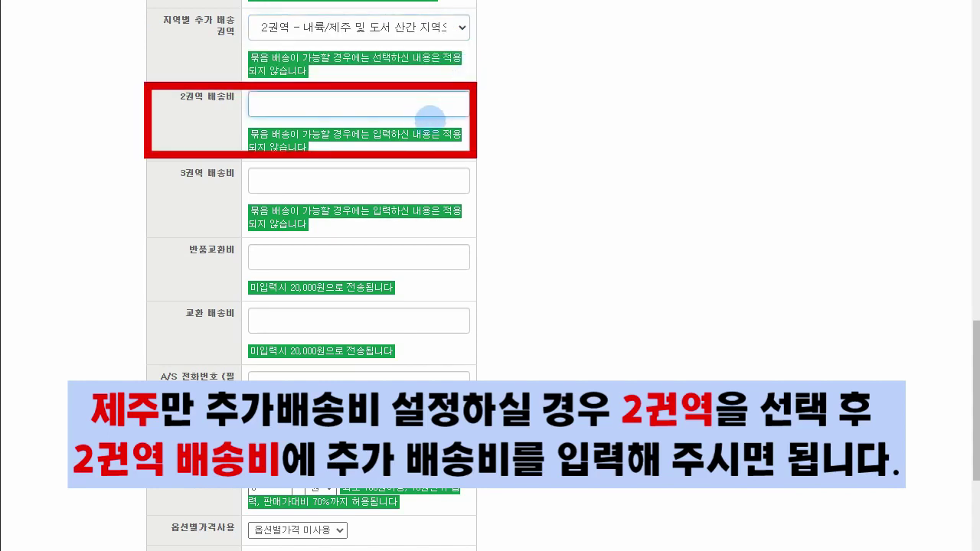
{"action": "type", "text": "5000"}
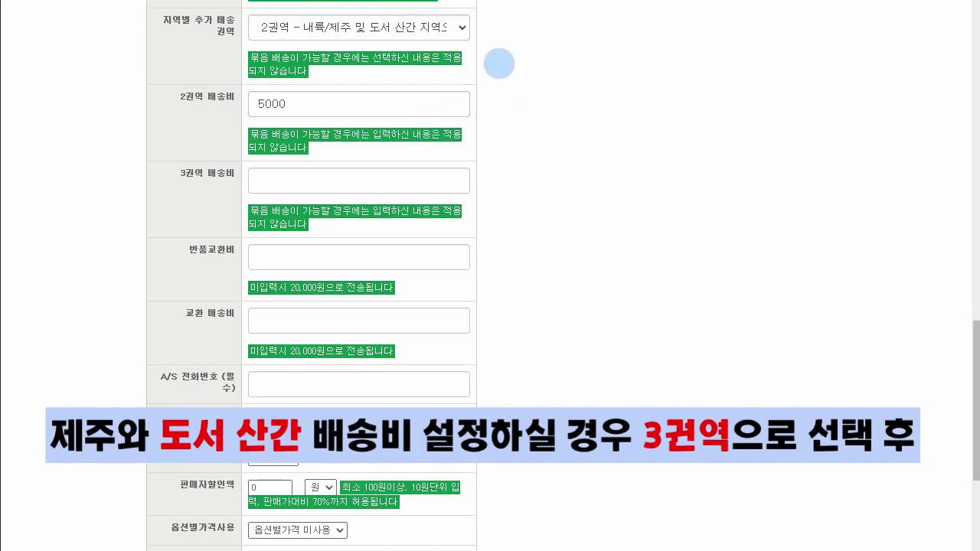
Switch 지역별 추가 배송 권역 to 3권역 - 내륙/제주 외 도서 산간 지역으로 구분 and enter 5500 as the 3권역 배송비
{"action": "left_click", "coordinate": [412, 29]}
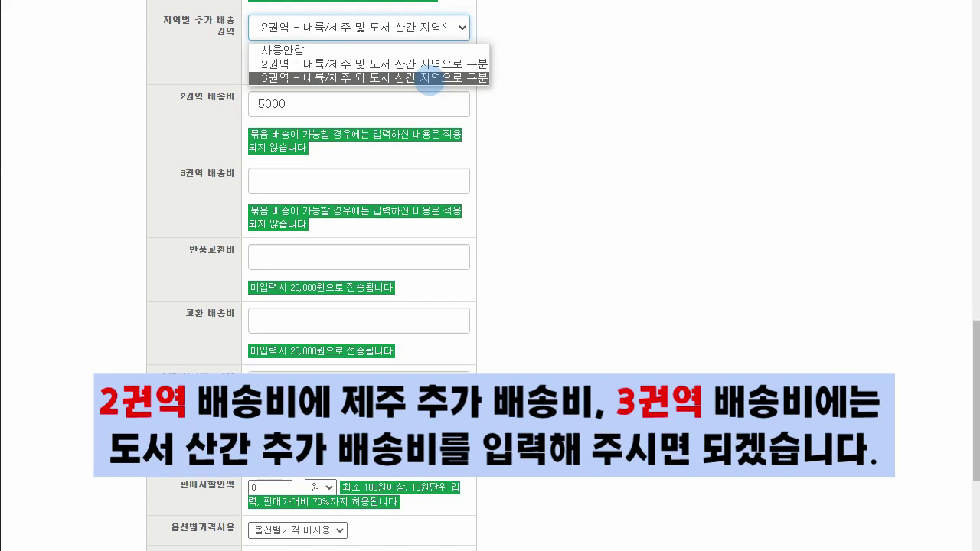
{"action": "left_click", "coordinate": [429, 78]}
{"action": "left_click", "coordinate": [428, 179]}
{"action": "type", "text": "5500"}
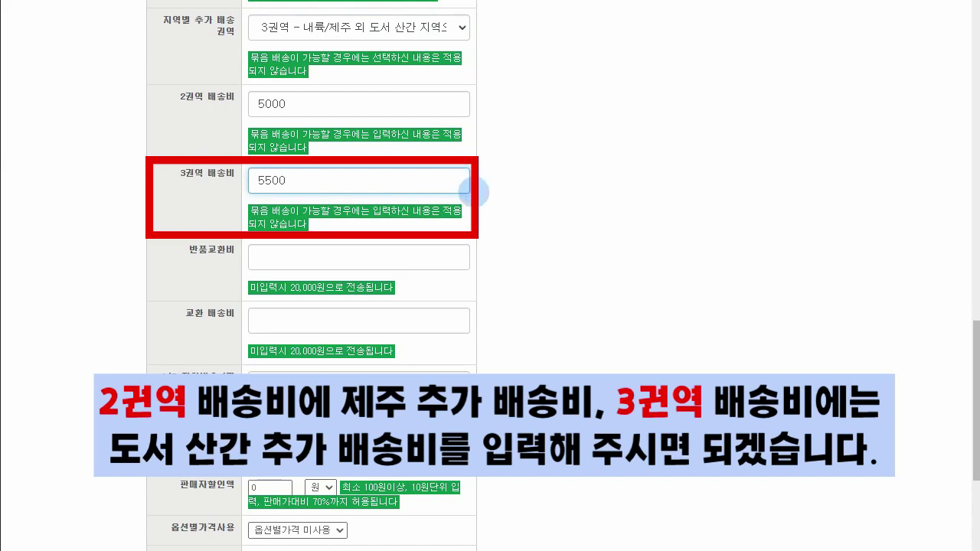
{"action": "left_click", "coordinate": [476, 196]}
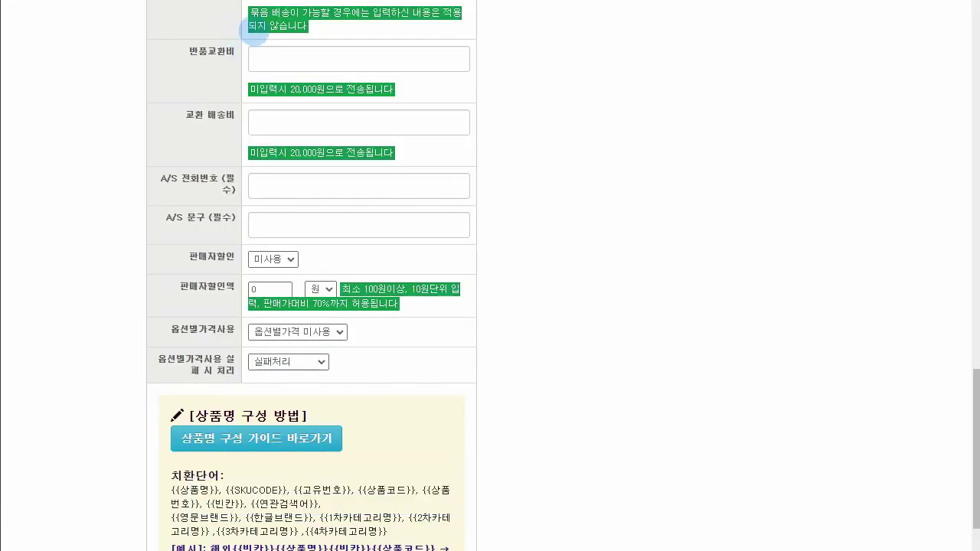
Enter 20000 as both the 반품교환비 and the 교환 배송비
{"action": "left_click", "coordinate": [314, 59]}
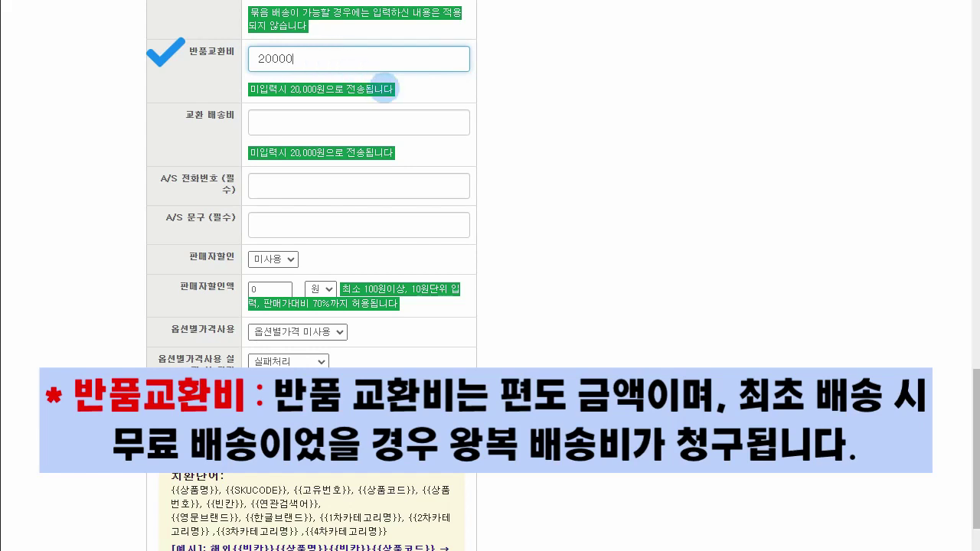
{"action": "left_click", "coordinate": [438, 88]}
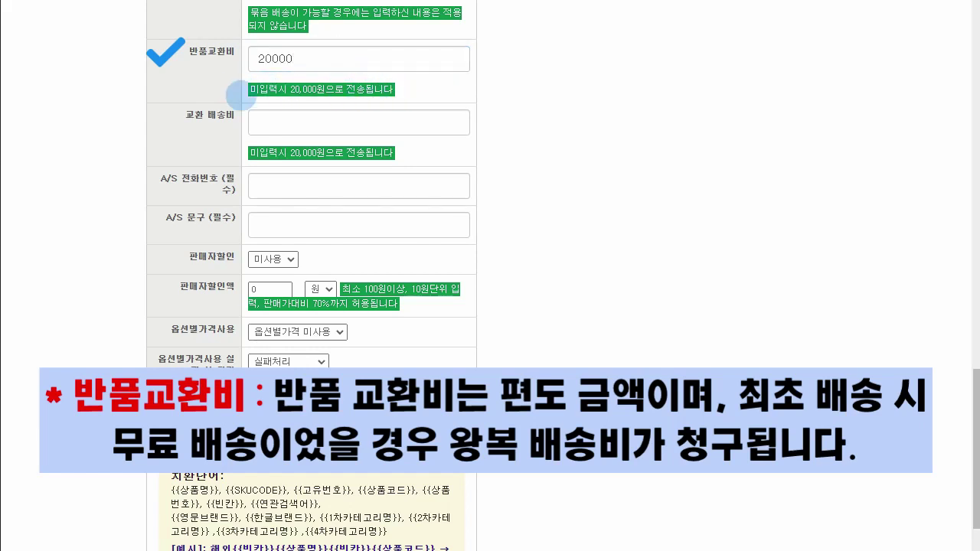
{"action": "left_click", "coordinate": [300, 128]}
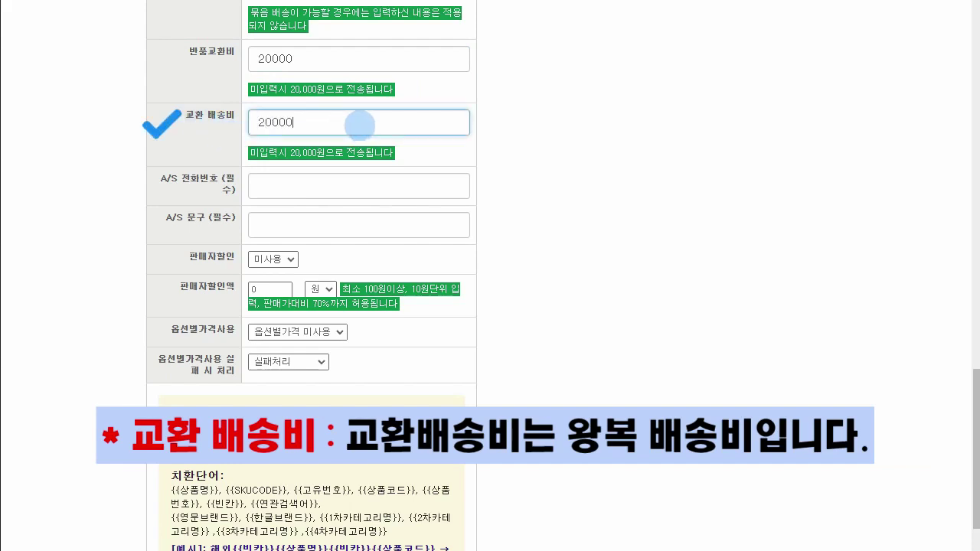
Enter the A/S phone number and set A/S 문구 to 구매대행 상품은 국내에서 A/S불가합니다
{"action": "left_click", "coordinate": [447, 178]}
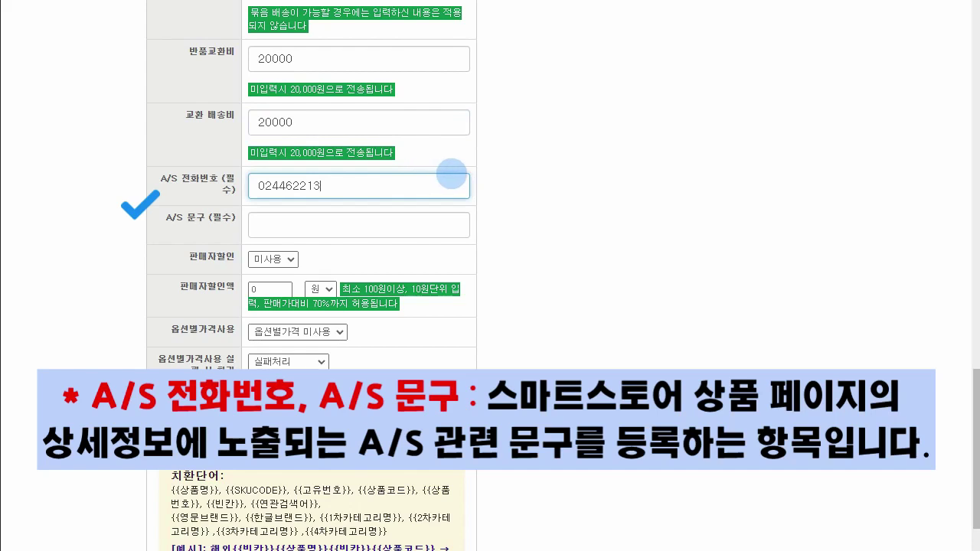
{"action": "left_click", "coordinate": [391, 225]}
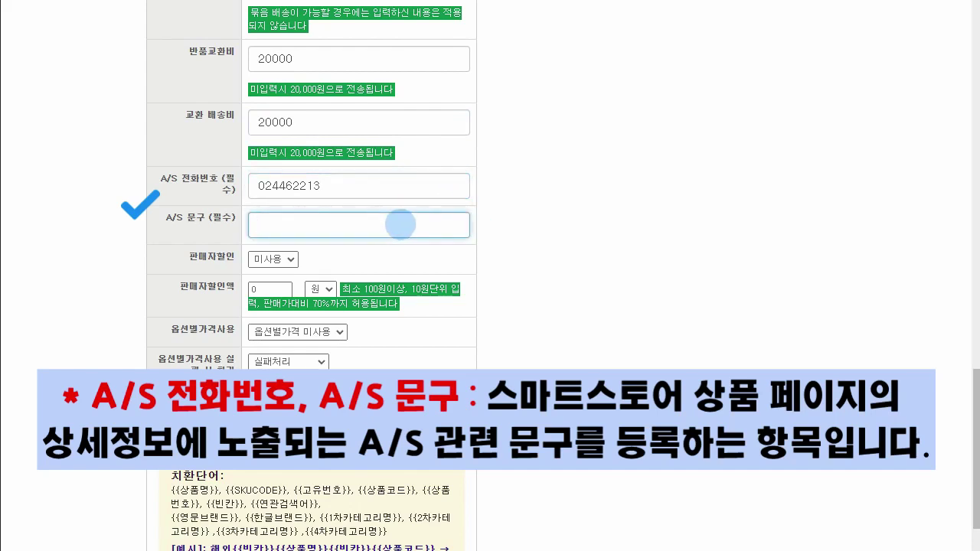
{"action": "type", "text": "구매대행 상품은 국내에서 A/S불가합니다"}
{"action": "left_click", "coordinate": [480, 230]}
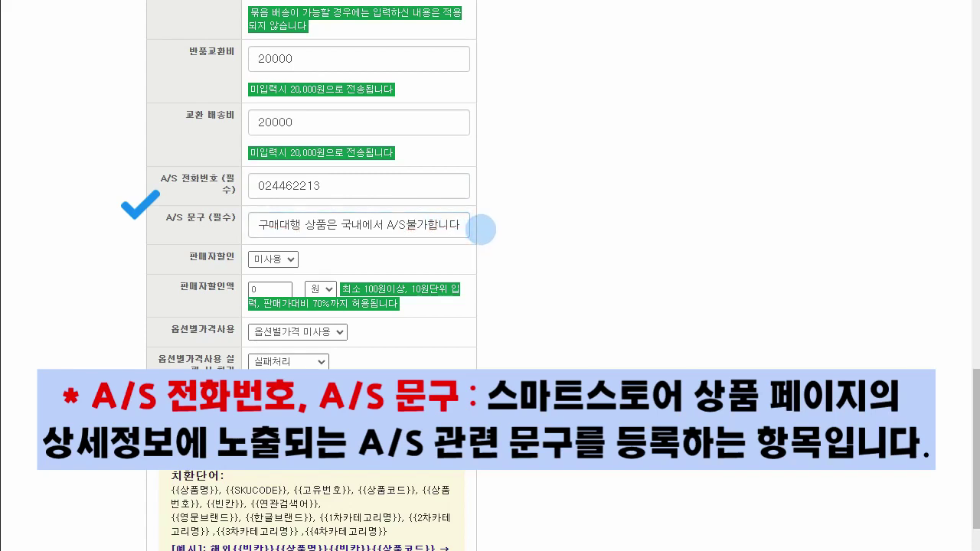
Set 판매자할인 to 사용 with a 판매자할인액 of 10 %
{"action": "left_click", "coordinate": [273, 258]}
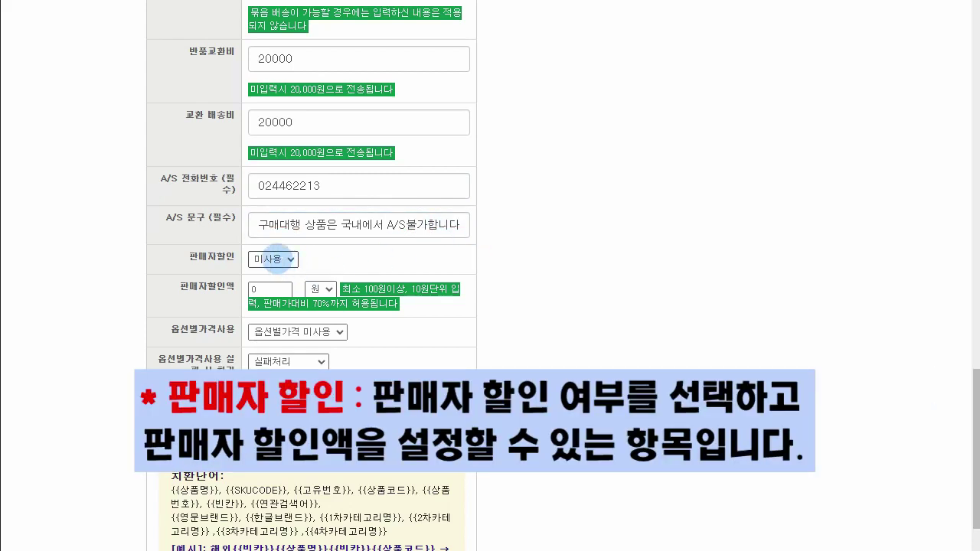
{"action": "left_click", "coordinate": [273, 259]}
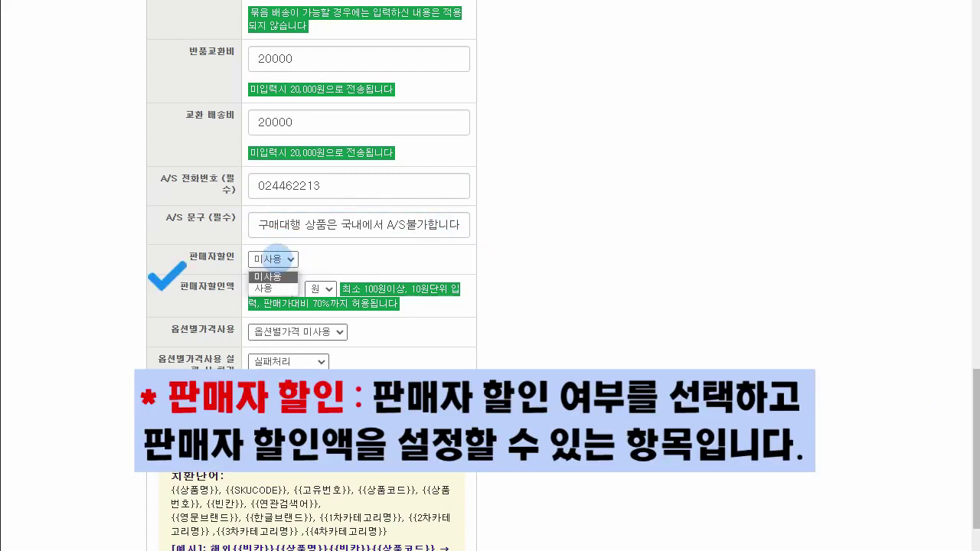
{"action": "left_click", "coordinate": [264, 288]}
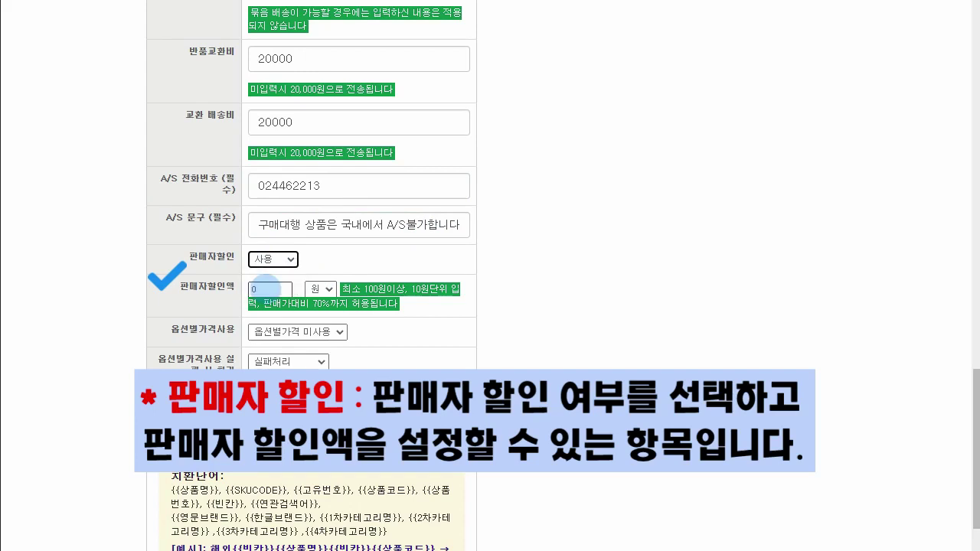
{"action": "left_click", "coordinate": [321, 289]}
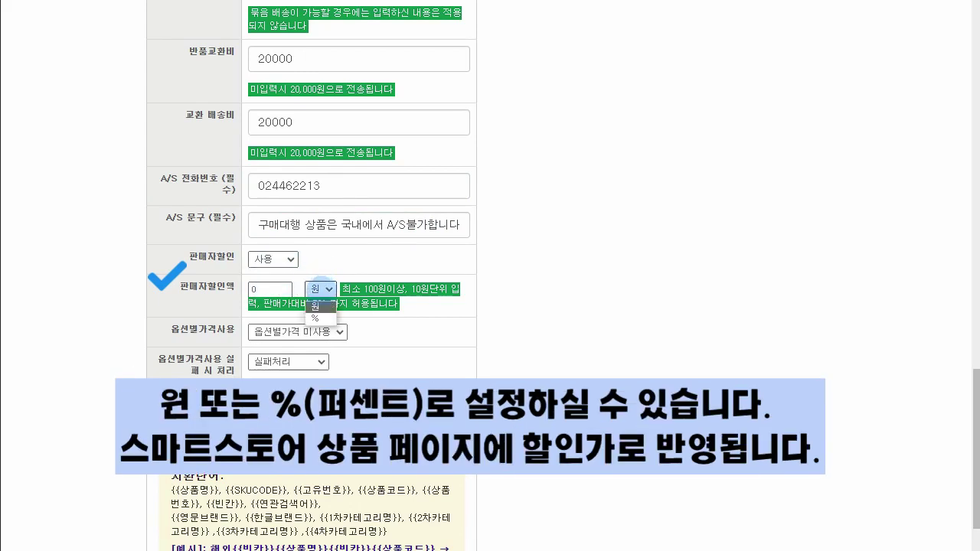
{"action": "left_click", "coordinate": [315, 320]}
{"action": "left_click_drag", "start_coordinate": [274, 289], "coordinate": [221, 283]}
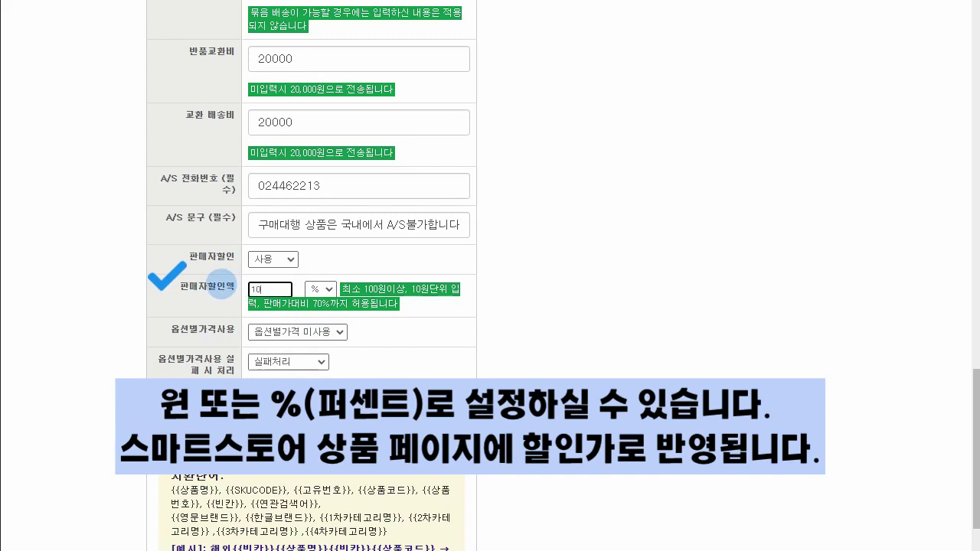